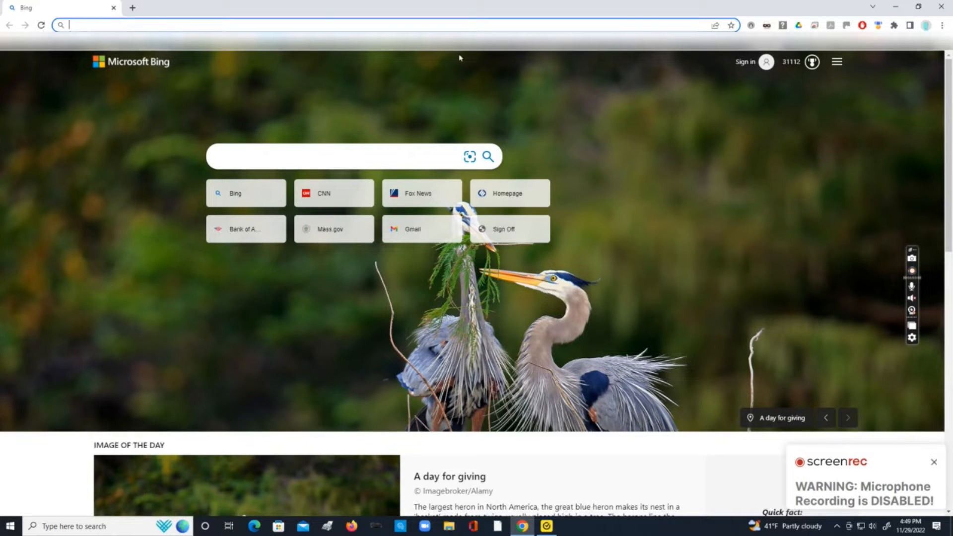
Search the web for "obs studio download windows 10" and open the official OBS Studio download page
type("obs studio down")
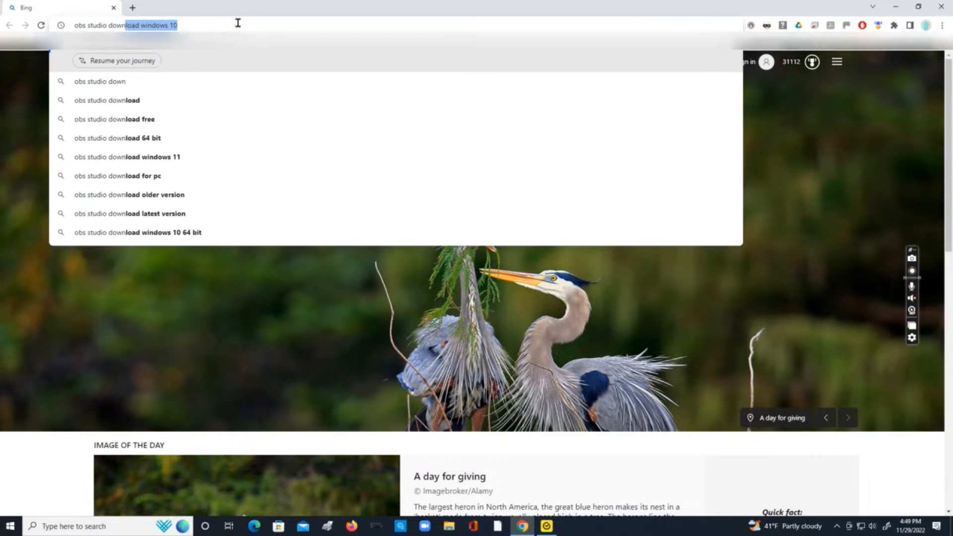
key("Return")
left_click_drag(87, 170, 184, 168)
left_click(213, 172)
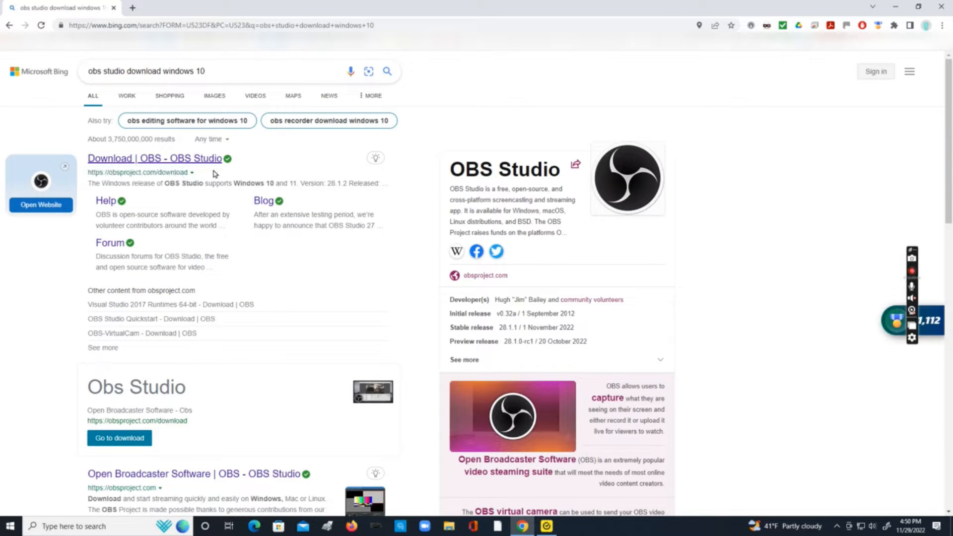
left_click(199, 160)
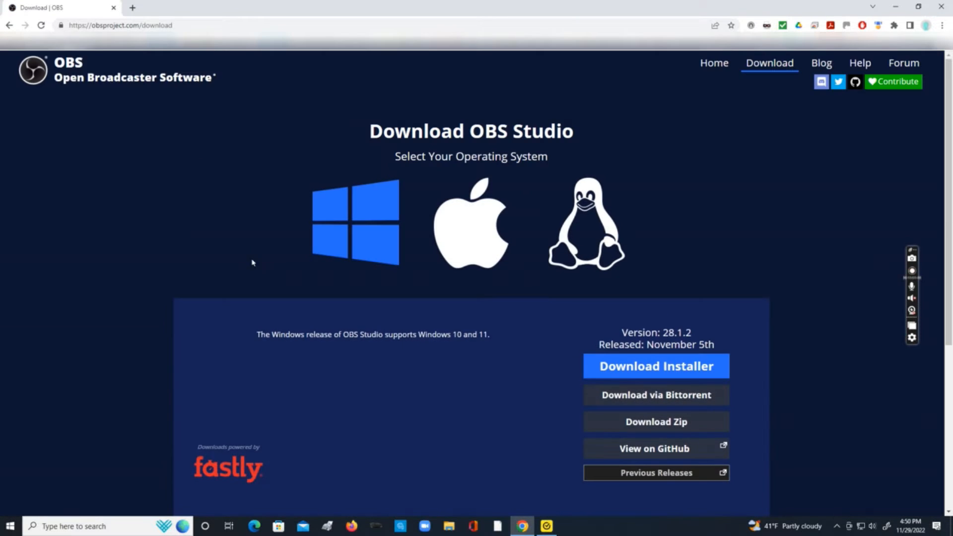
Download the OBS Studio 28.1.2 Windows installer, run the setup and launch OBS Studio on completion
left_click(634, 372)
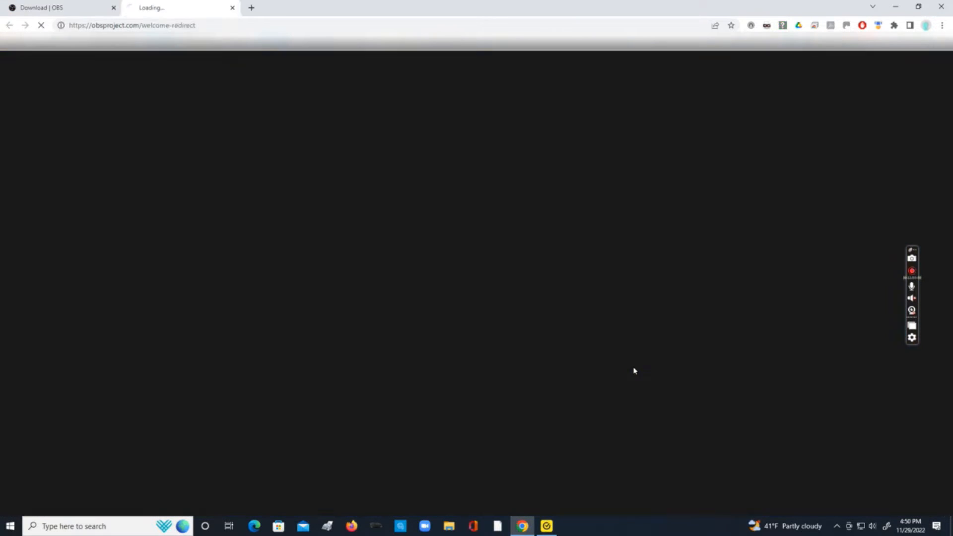
left_click(30, 503)
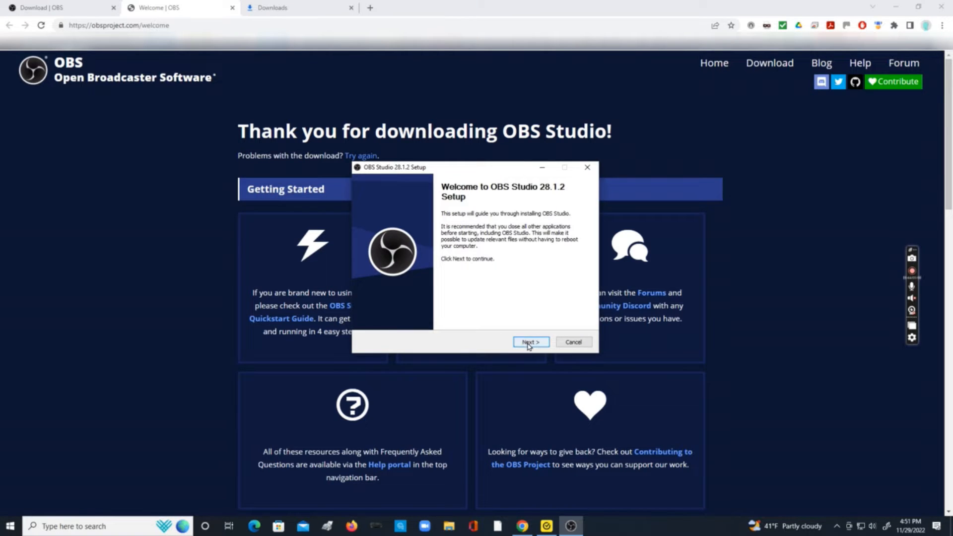
left_click(529, 344)
left_click(529, 344)
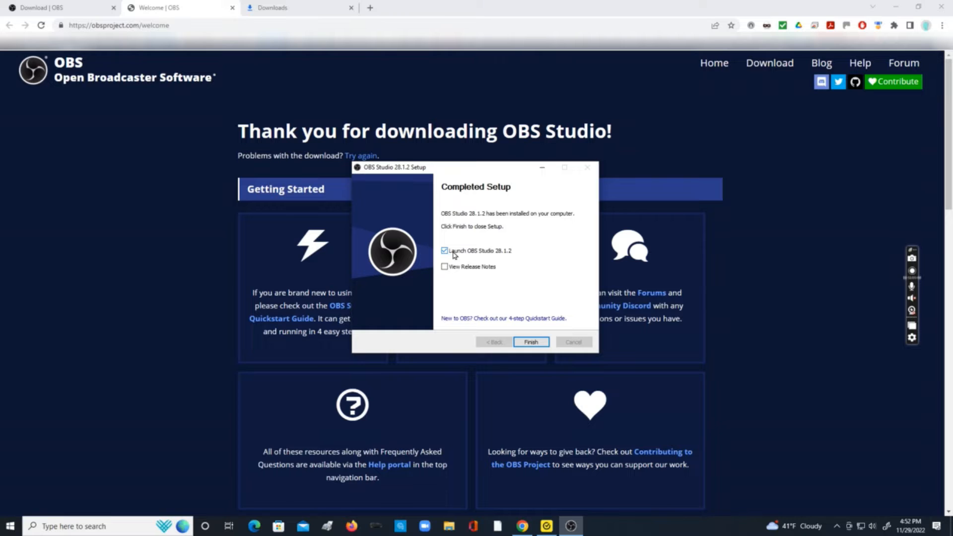
left_click(525, 343)
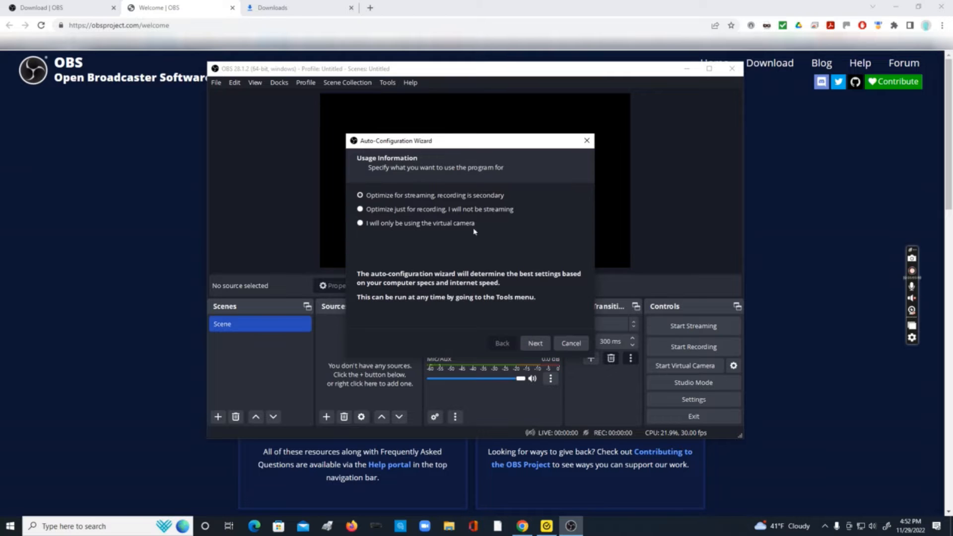
Complete the OBS auto-configuration for virtual camera use only
left_click(376, 229)
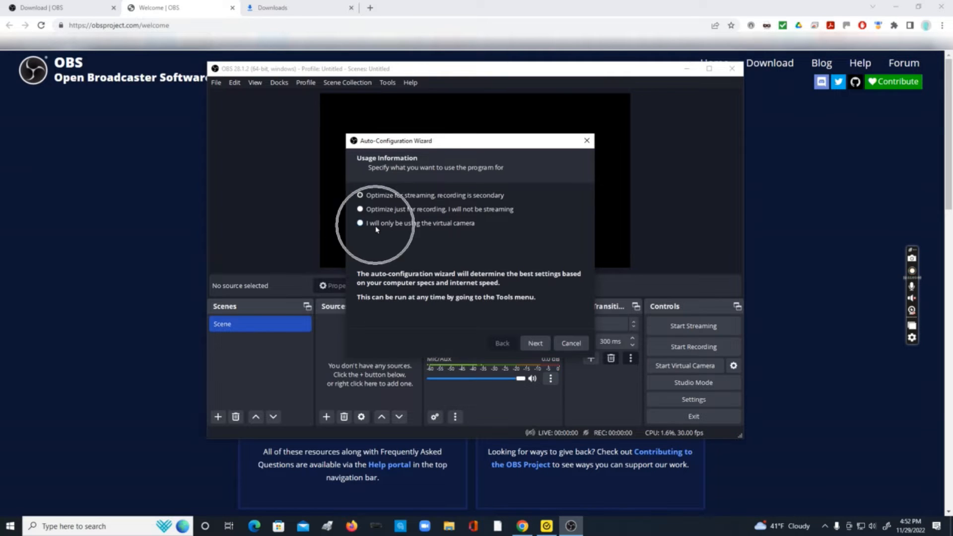
left_click(537, 345)
left_click(532, 344)
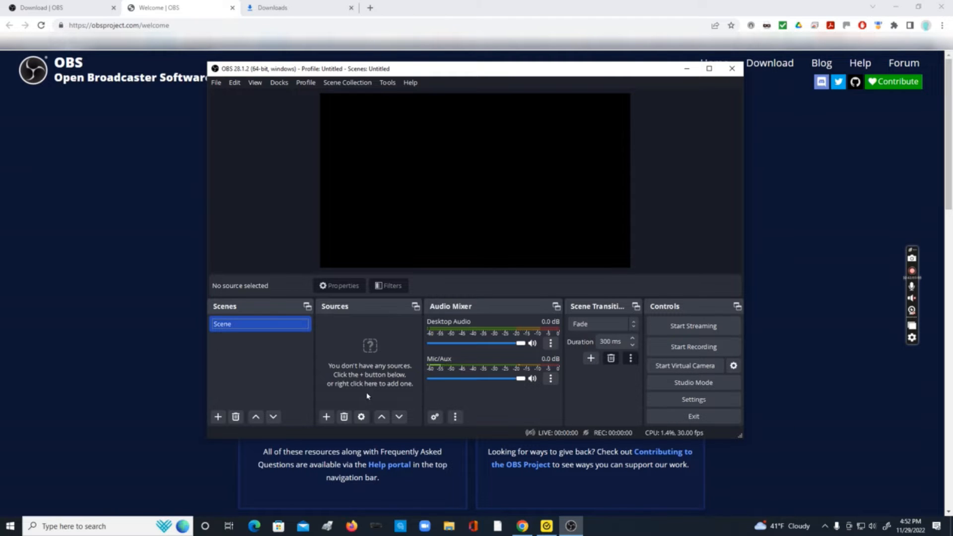
Switch back to Chrome, search for "download openlp" and open the openlp.org website
left_click(161, 317)
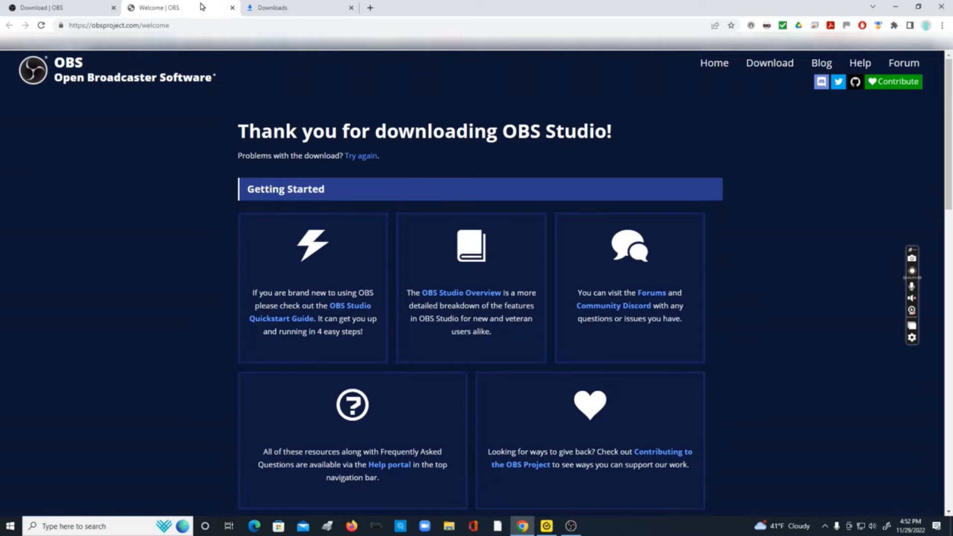
left_click(194, 20)
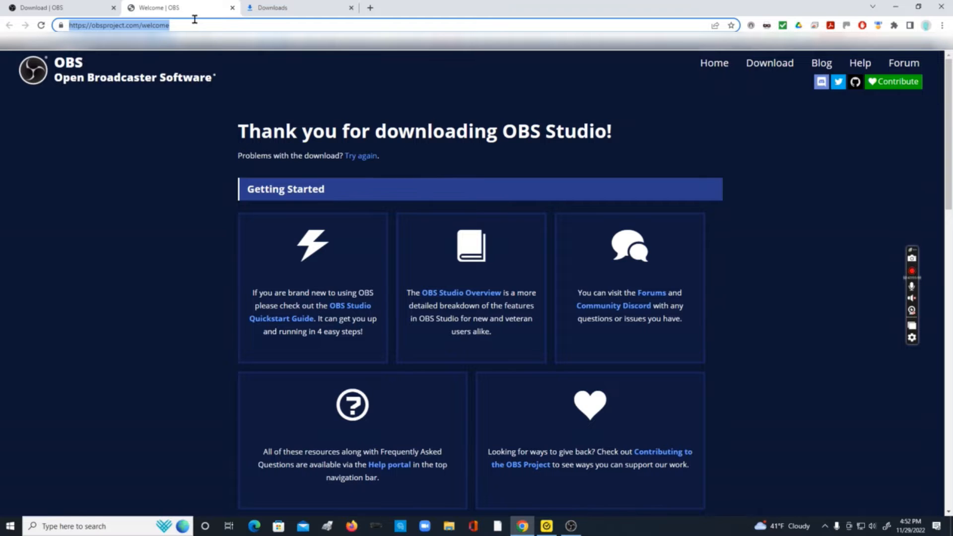
type("download openlp")
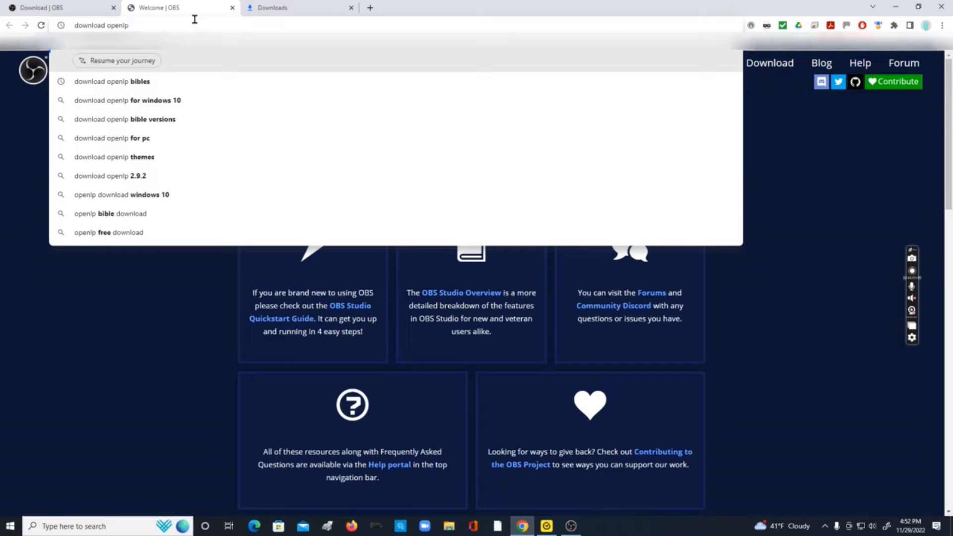
key("Return")
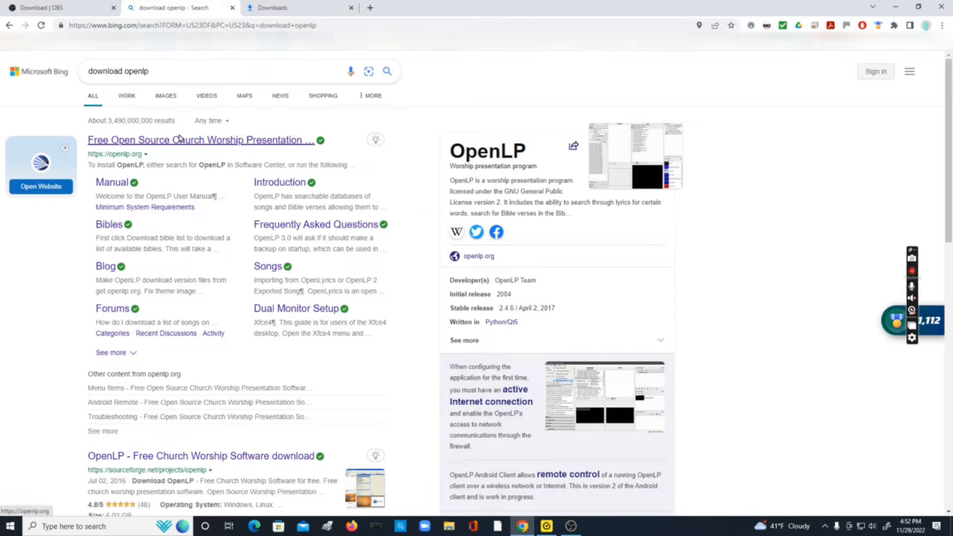
left_click(174, 142)
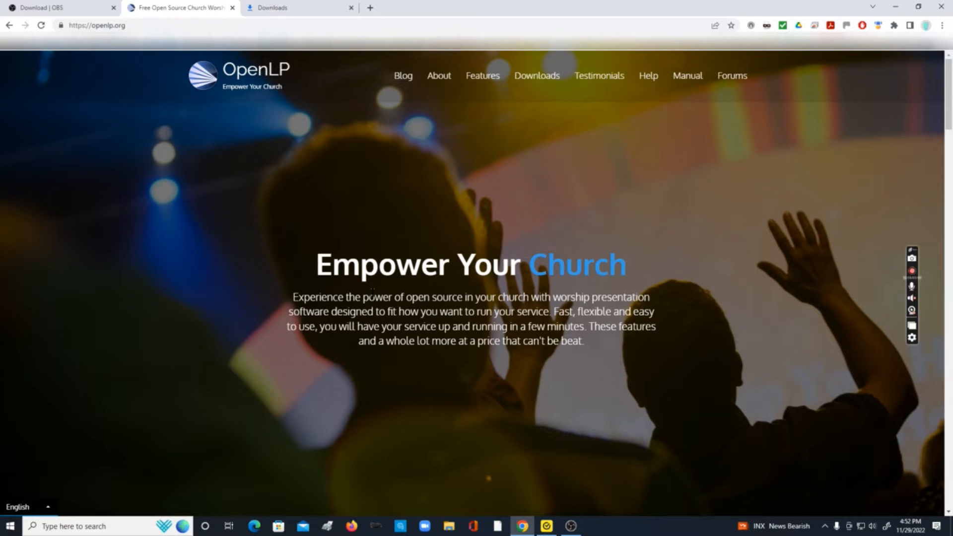
Download the Windows installer of the recommended OpenLP 2.4.6 from the site's downloads section
left_click(538, 77)
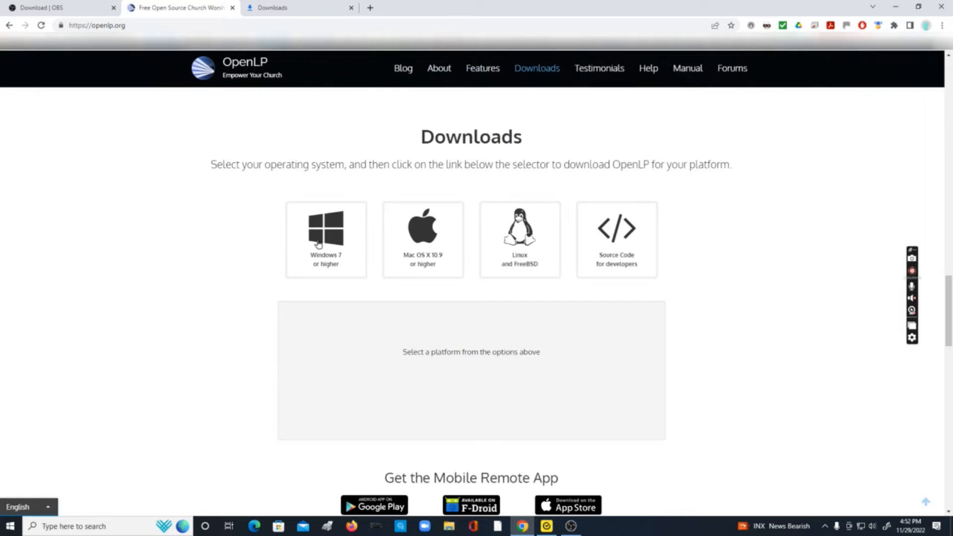
left_click(333, 265)
double_click(436, 374)
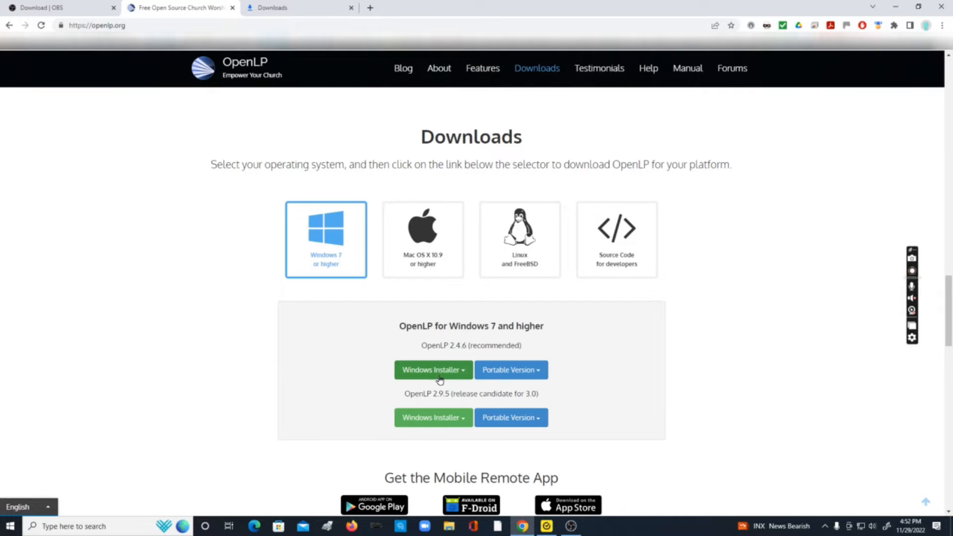
left_click(442, 390)
key("Return")
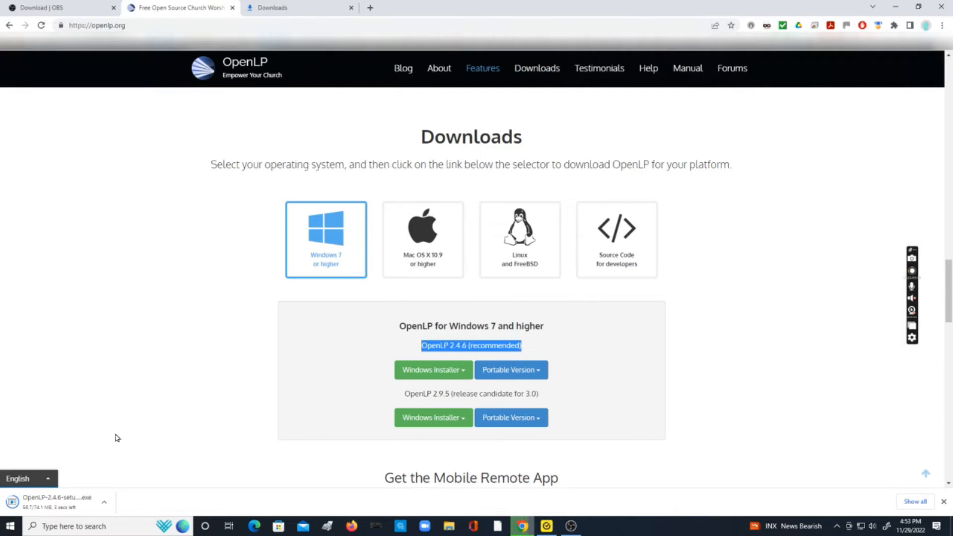
Run the OpenLP installer in English, accept the license agreement, keep the default options and launch OpenLP at the end
left_click(68, 503)
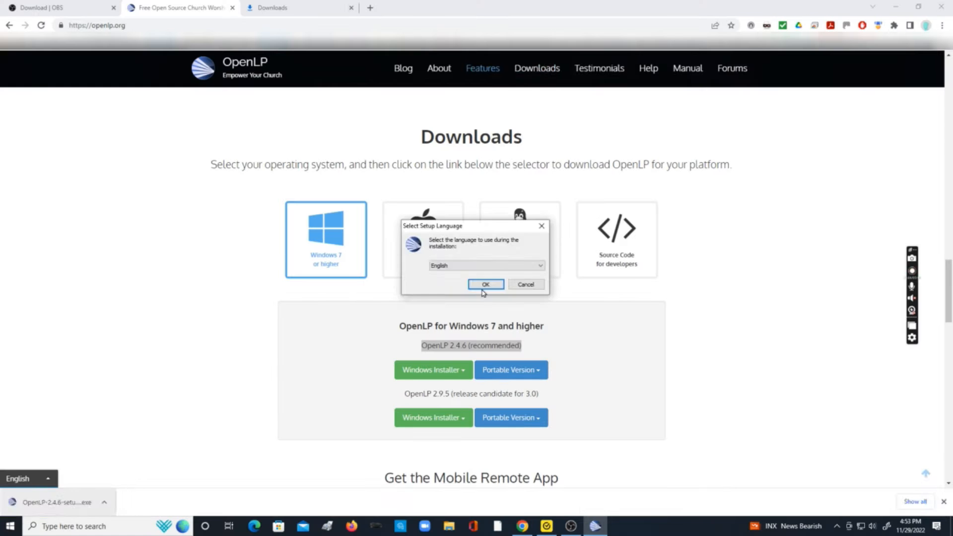
left_click(537, 343)
left_click(375, 311)
left_click(541, 343)
left_click(542, 343)
left_click(542, 343)
left_click(542, 343)
left_click(542, 343)
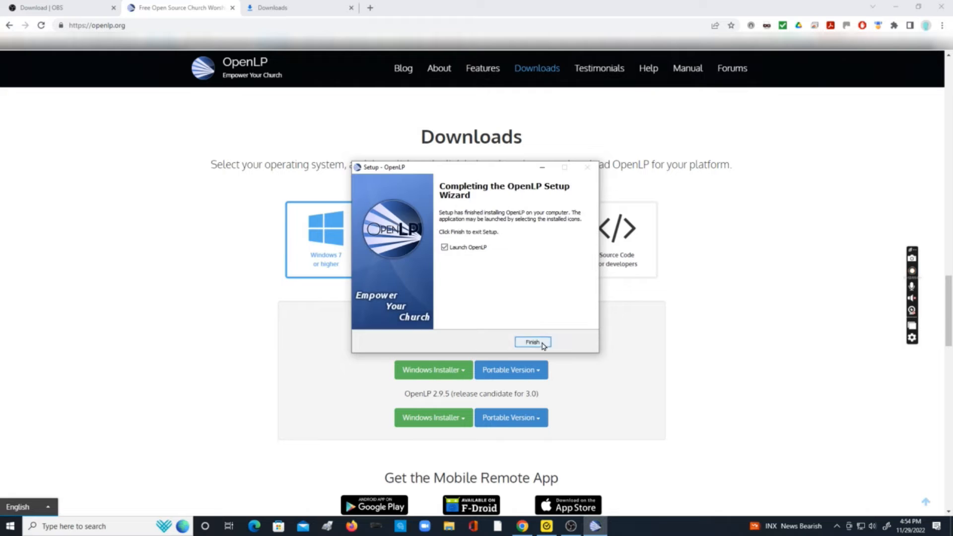
left_click(528, 343)
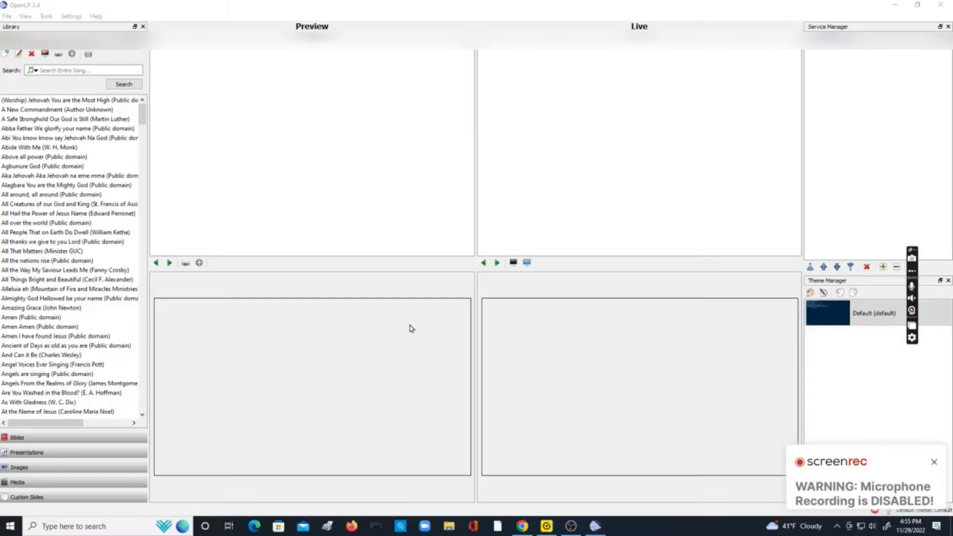
Toggle the live output's display mode and send the song "All People That on Earth Do Dwell" live
left_click(934, 462)
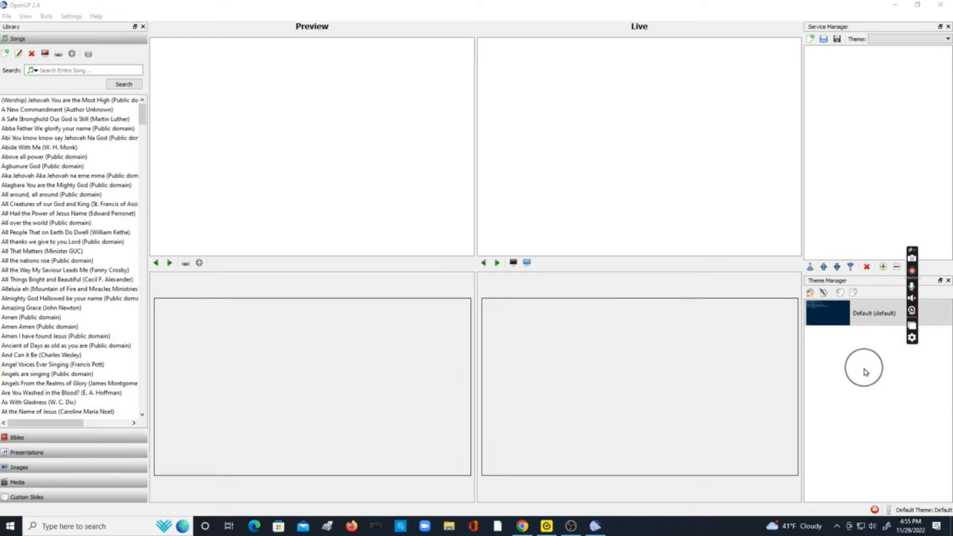
left_click(527, 263)
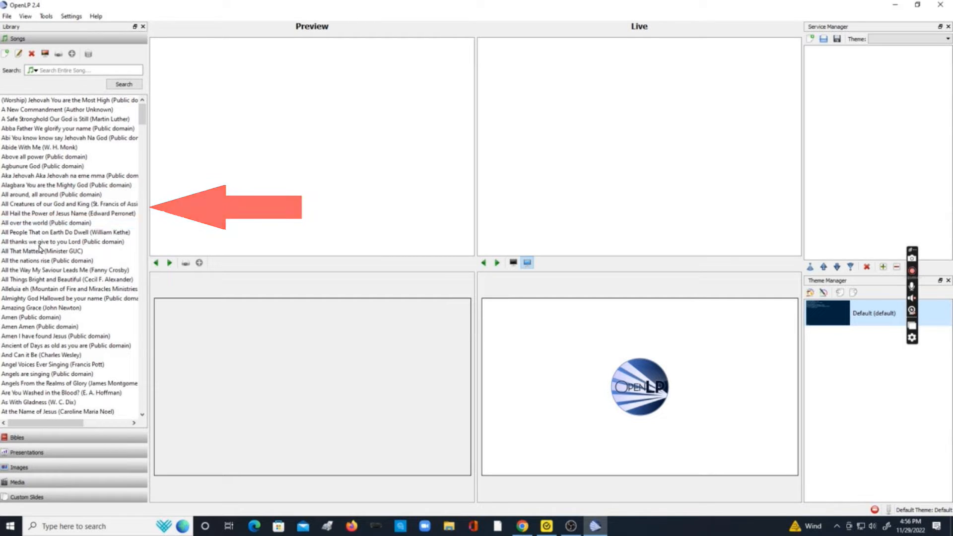
left_click(34, 233)
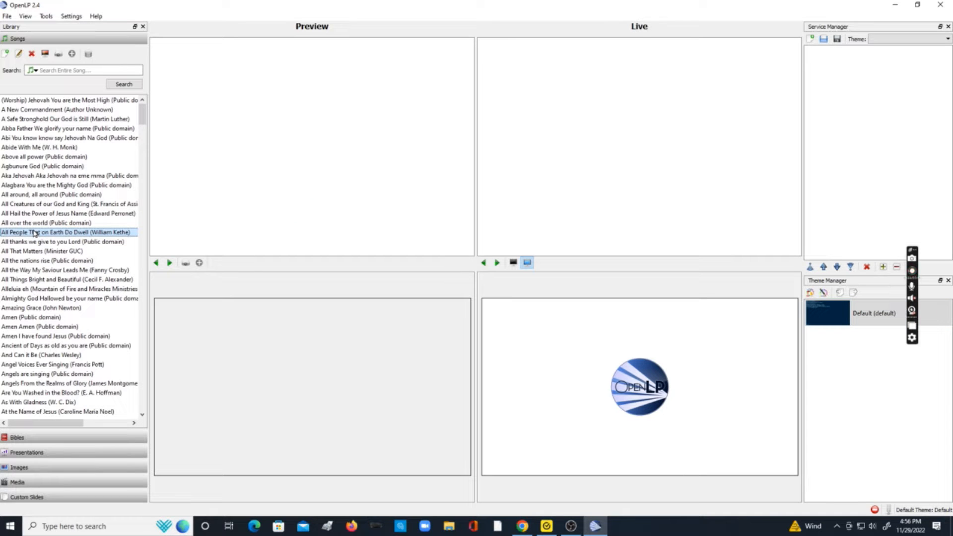
left_click(59, 54)
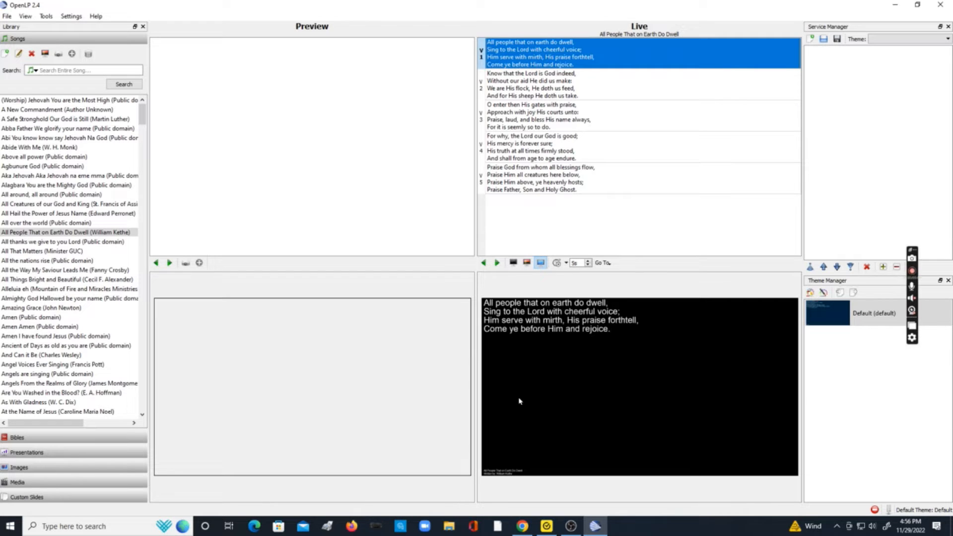
Start a new theme with a solid color background and set its color to magenta #fd2bfa
left_click(810, 293)
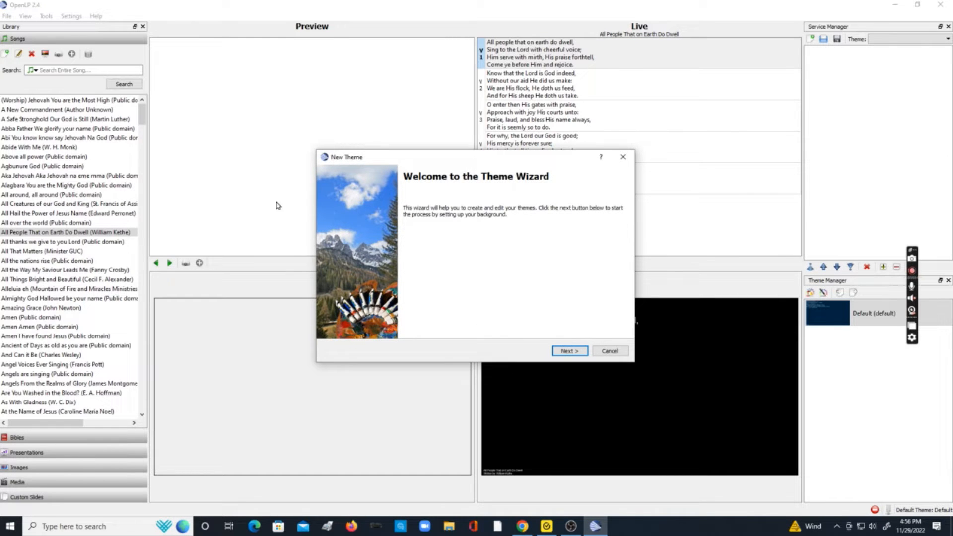
left_click(559, 351)
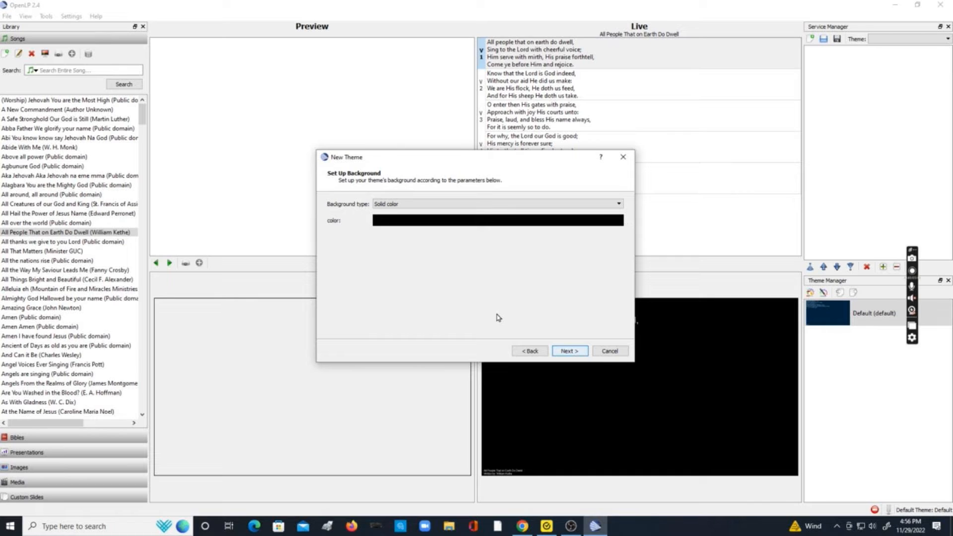
left_click(426, 204)
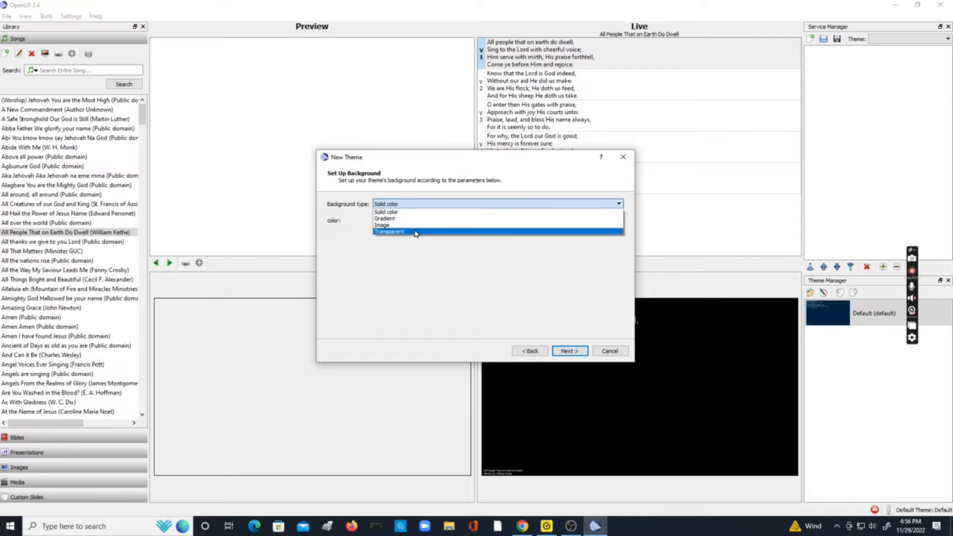
left_click(419, 264)
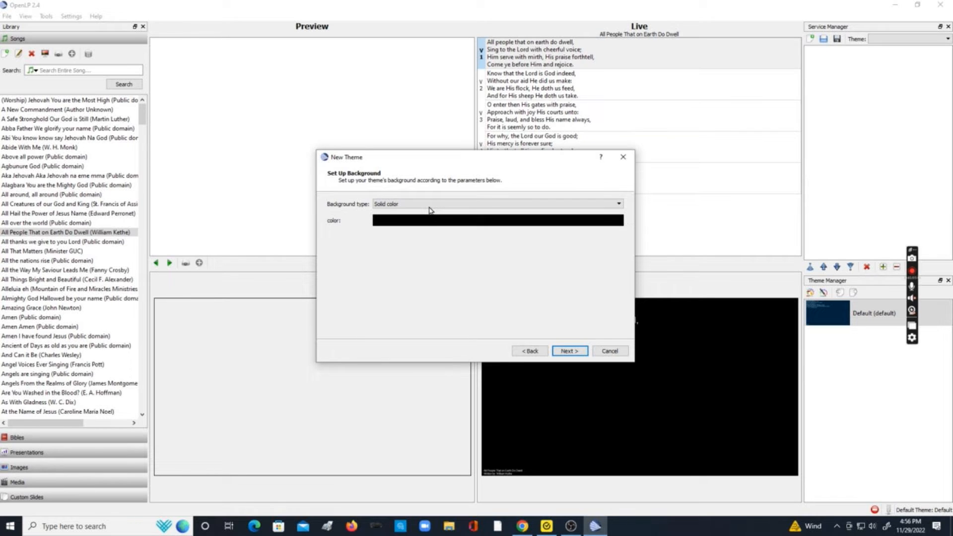
left_click(428, 222)
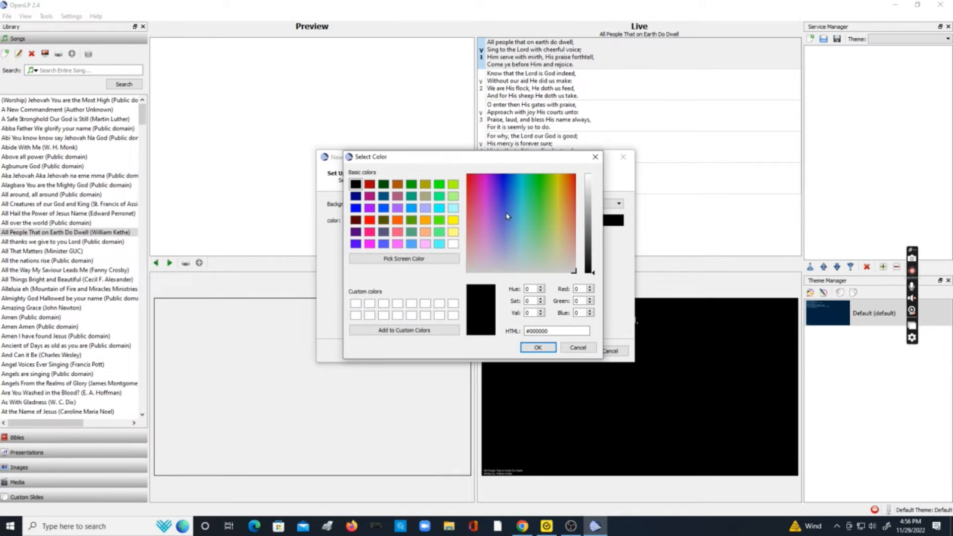
left_click(484, 191)
left_click_drag(591, 214, 589, 177)
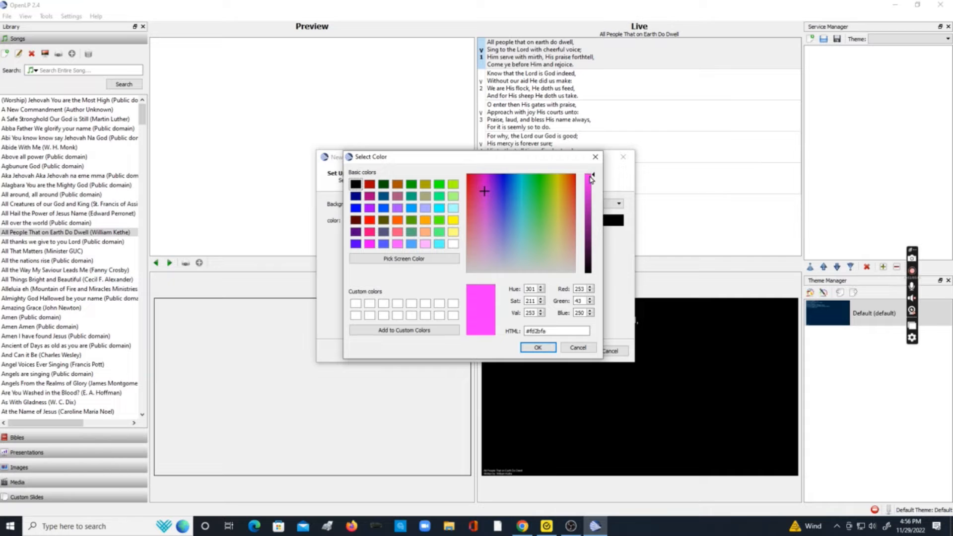
left_click(537, 347)
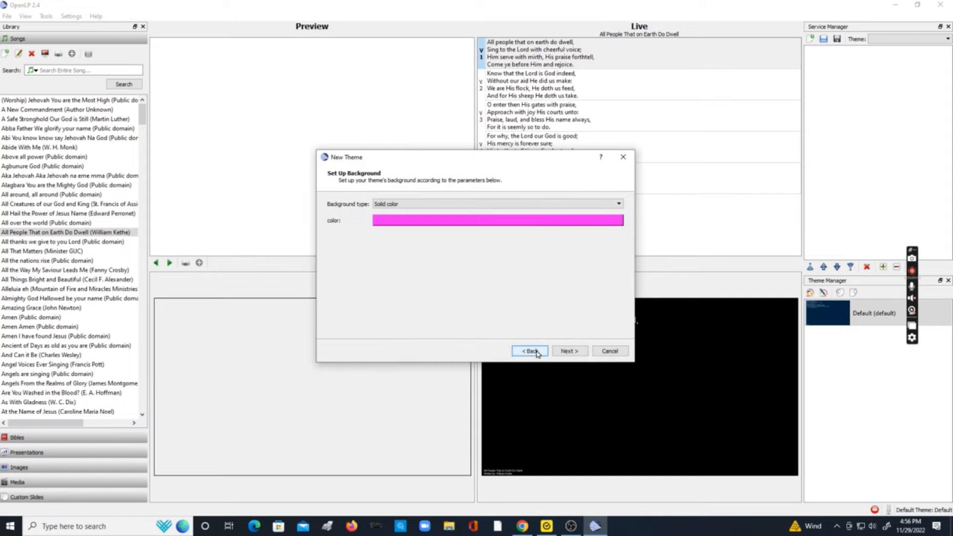
Make the theme's main area text bold at 80 pt, keeping the Arial font
left_click(567, 352)
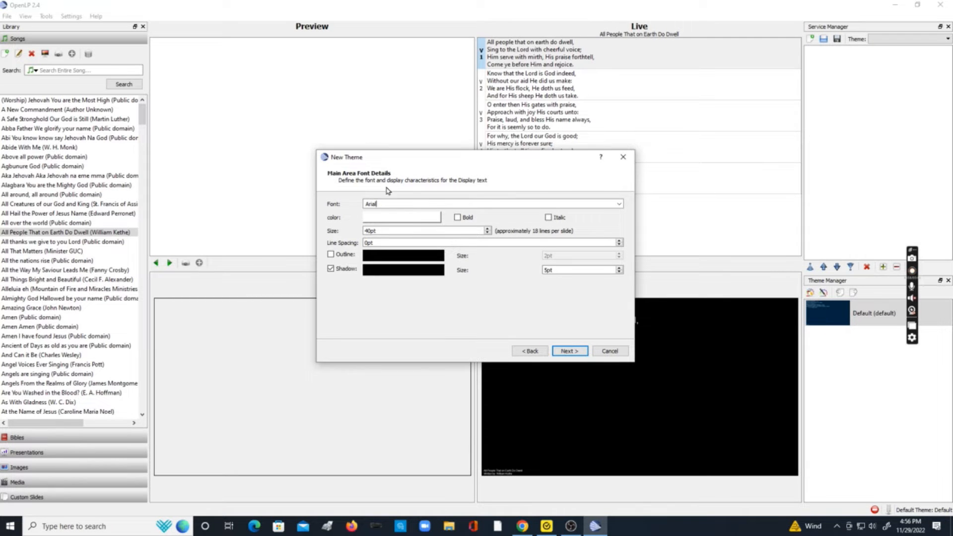
left_click(620, 203)
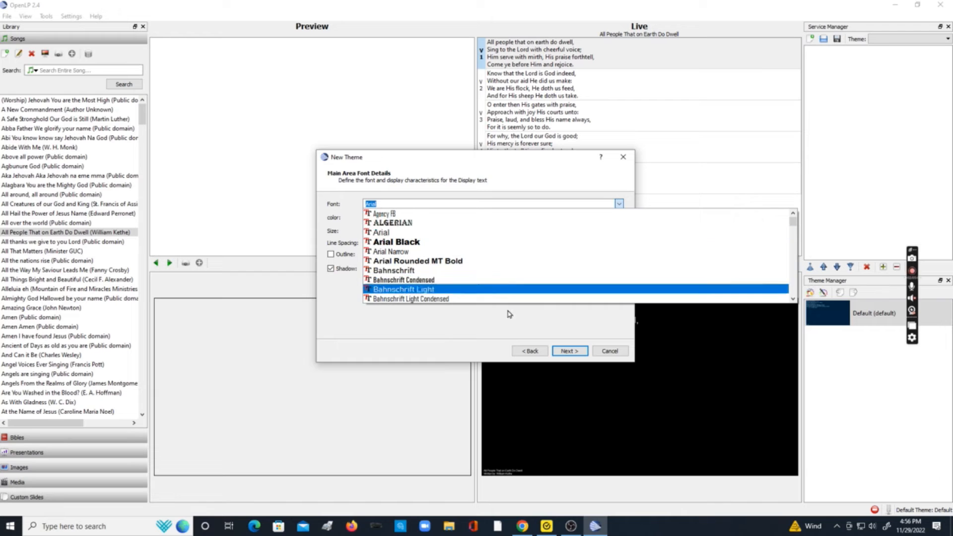
left_click(619, 204)
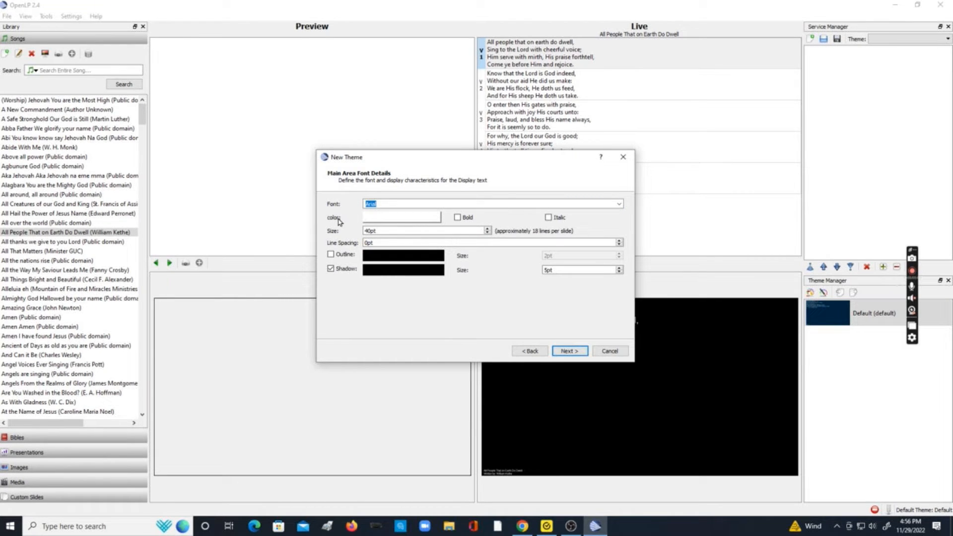
left_click(458, 218)
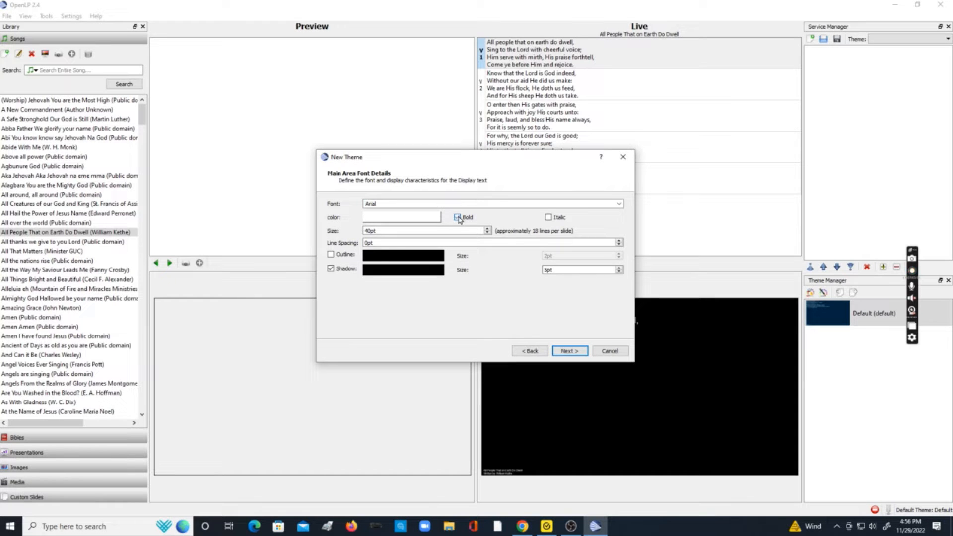
left_click_drag(393, 230, 355, 232)
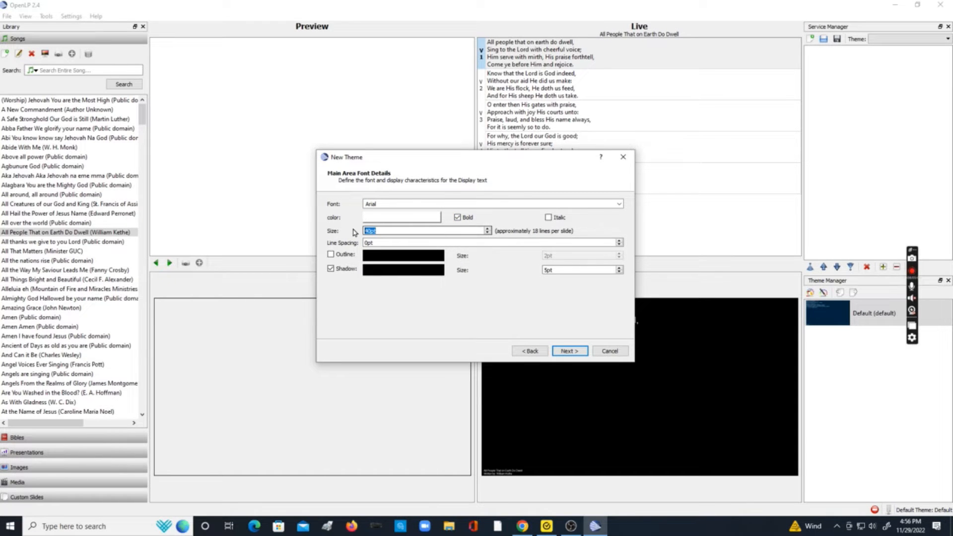
type("80")
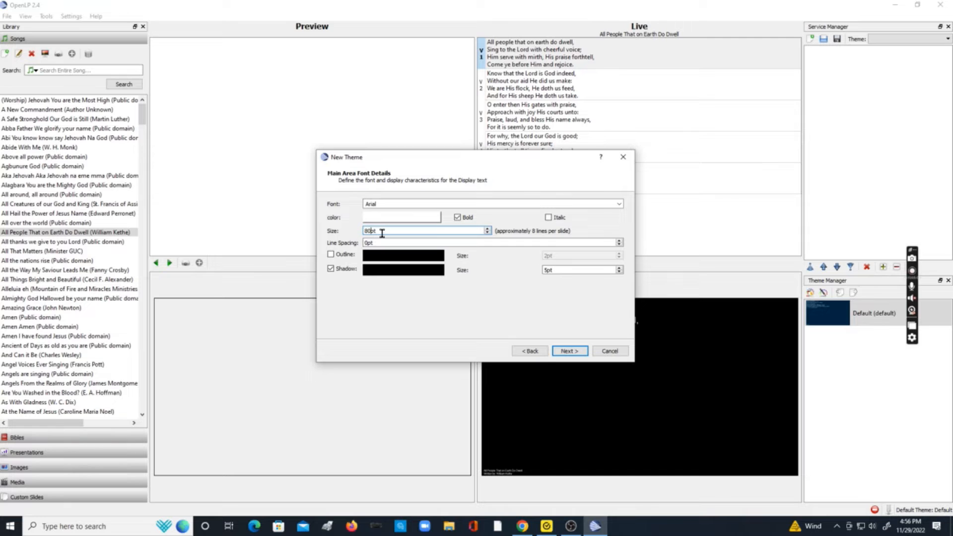
left_click_drag(464, 160, 356, 121)
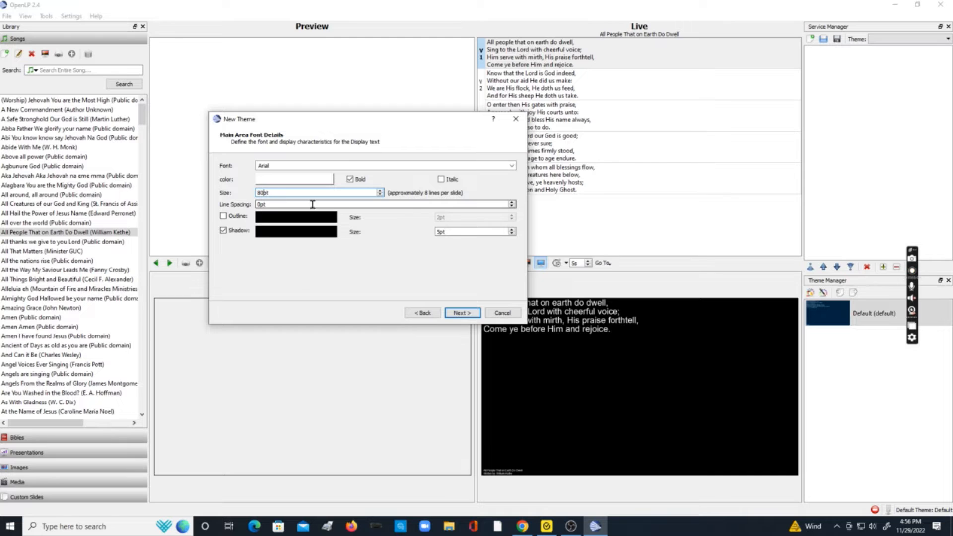
left_click(461, 313)
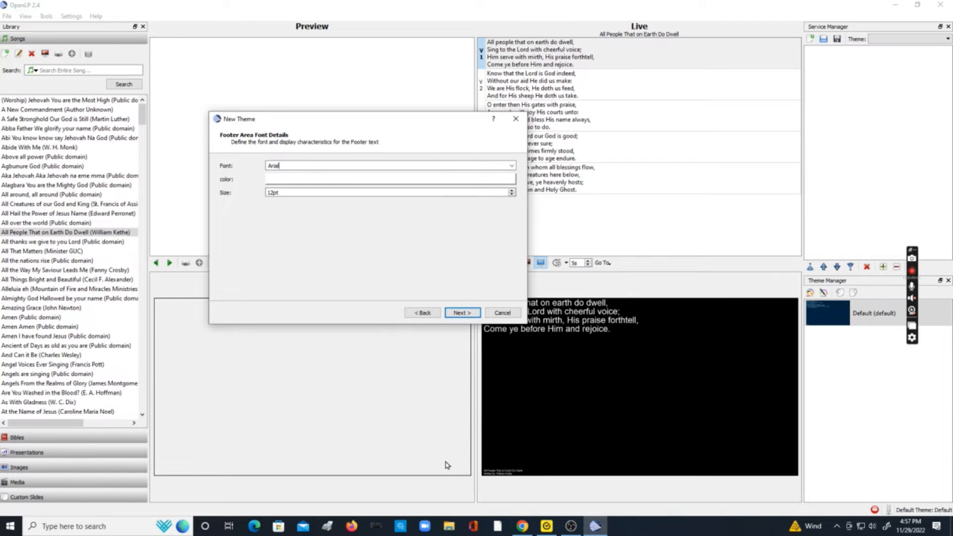
Set the theme's footer text size to 25 pt and continue to the text formatting details
double_click(288, 188)
type("25")
left_click(460, 312)
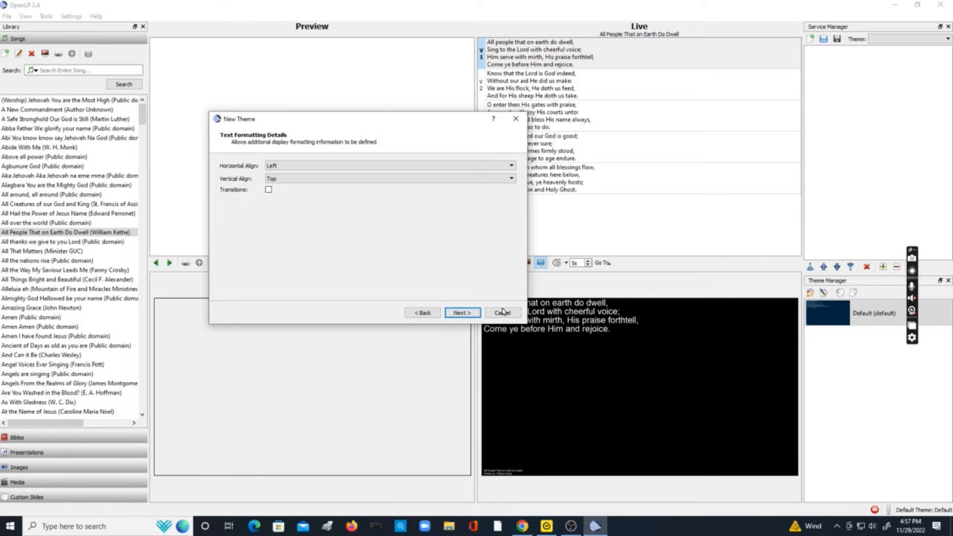
Align the theme's text to Center horizontally and Middle vertically, leaving transitions off
left_click_drag(363, 121, 304, 110)
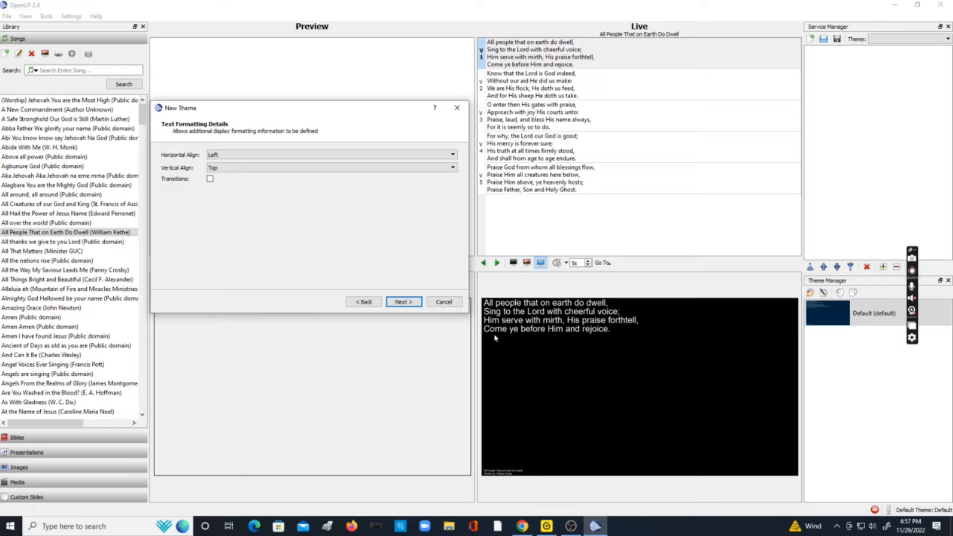
left_click(244, 157)
left_click(243, 180)
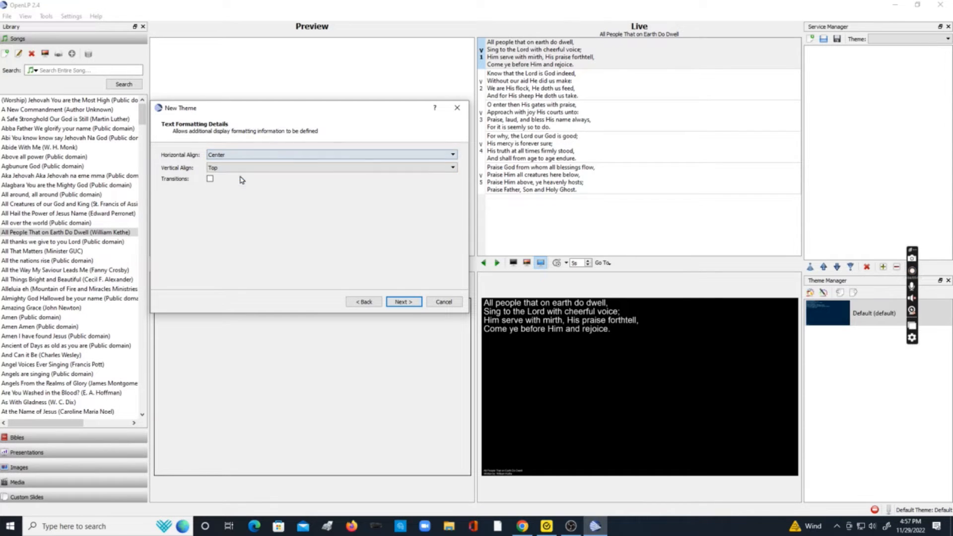
left_click(240, 167)
left_click(241, 186)
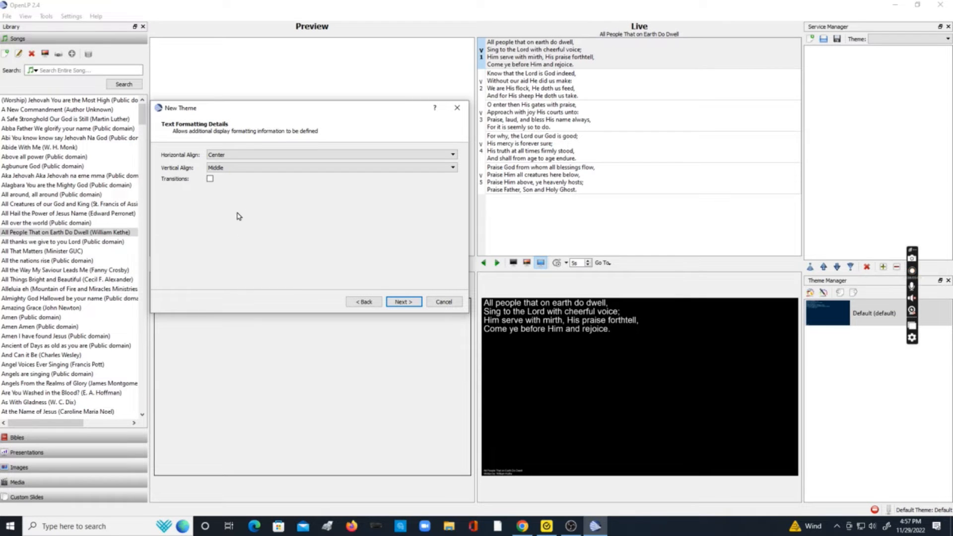
left_click(398, 301)
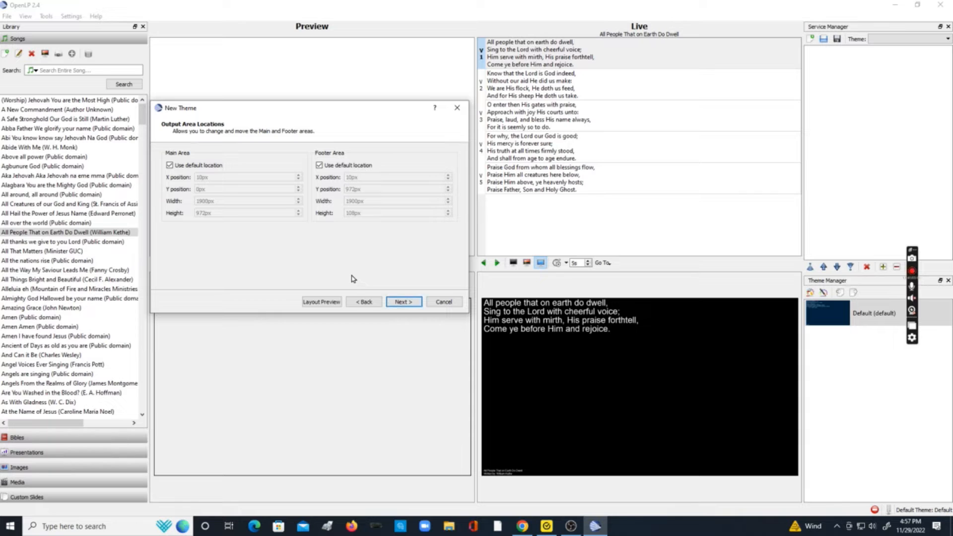
Accept the default output area locations and save the theme as purpleTheme
left_click(403, 302)
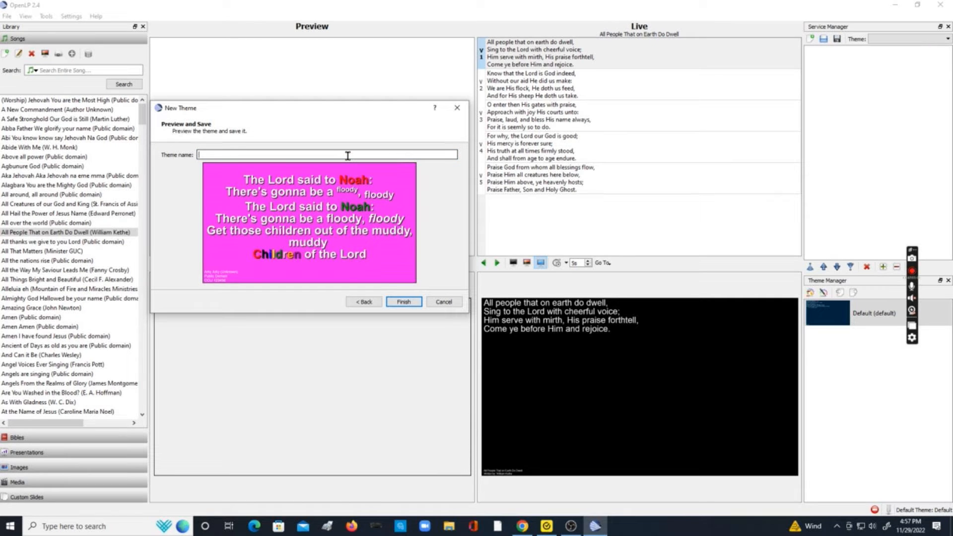
type("urpleTheme")
left_click(404, 302)
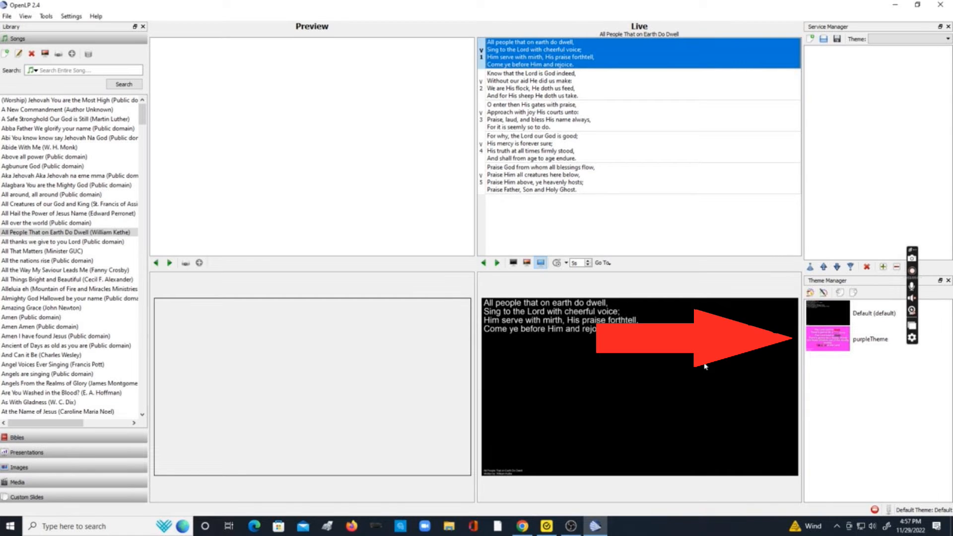
Set purpleTheme as the global default and send the song "All thanks we give to you Lord" live
right_click(836, 342)
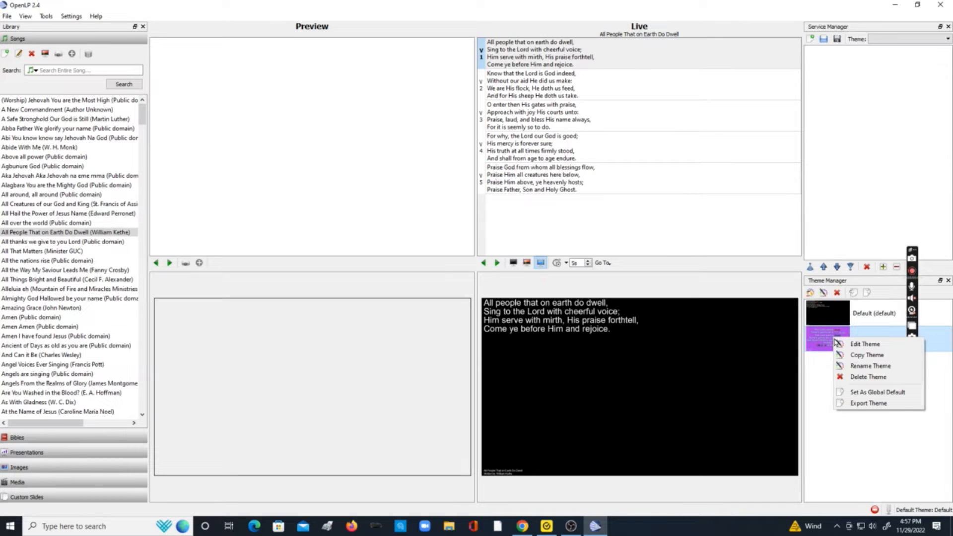
left_click(868, 392)
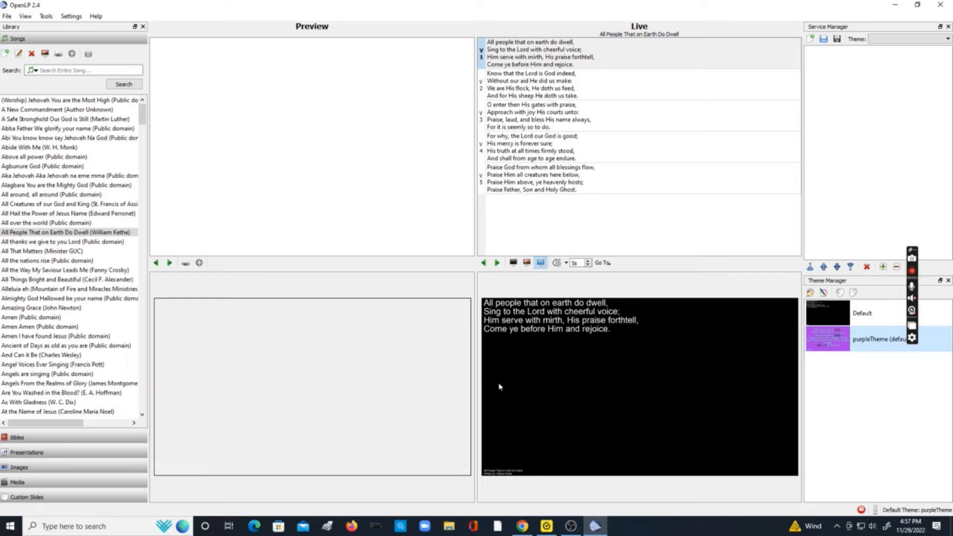
left_click(66, 243)
left_click(59, 54)
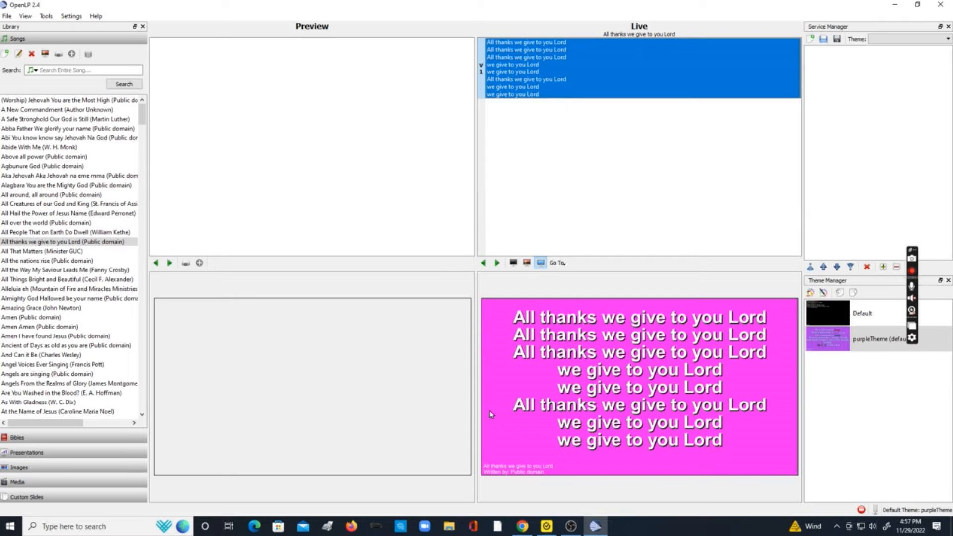
Start a new custom slide item titled "Prayer Points" and assign purpleTheme to it
left_click(35, 497)
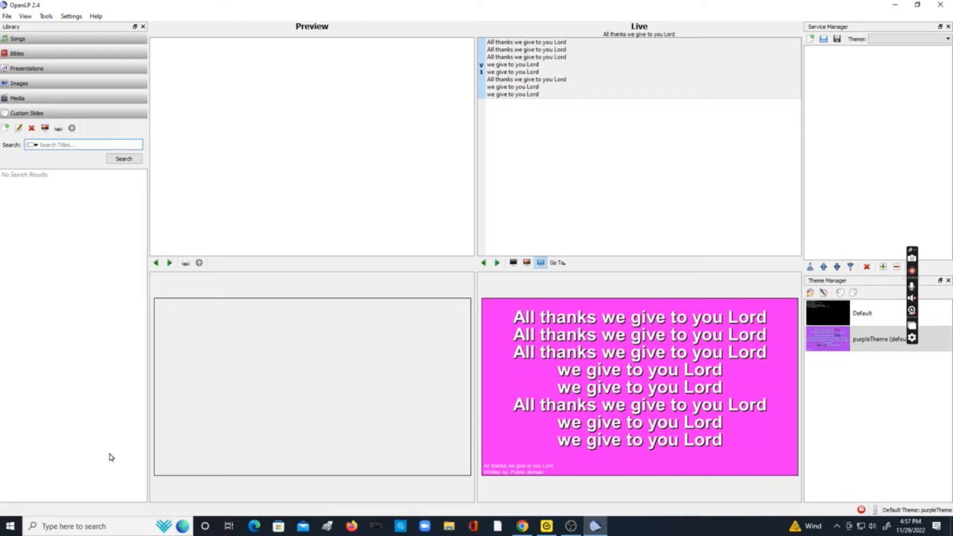
left_click(5, 129)
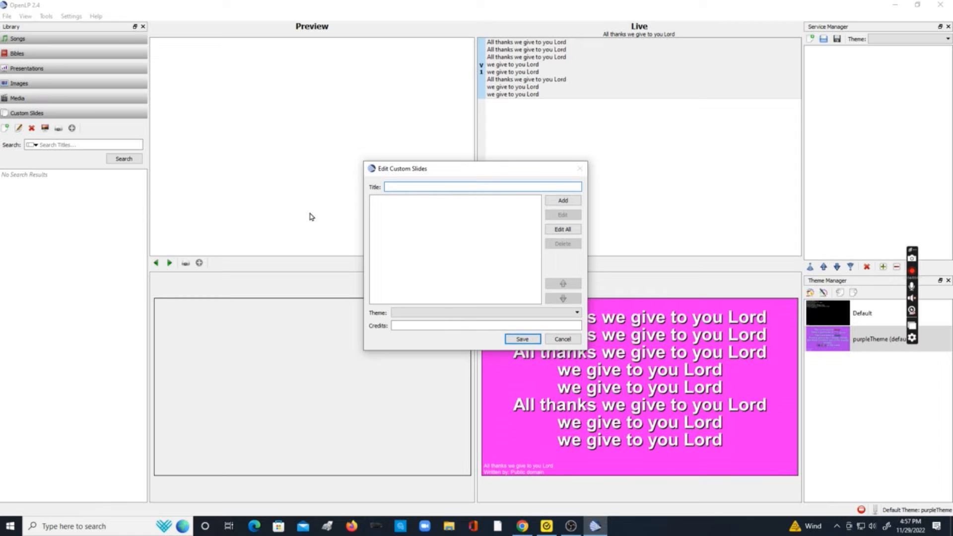
type("Prayer Points")
left_click(411, 316)
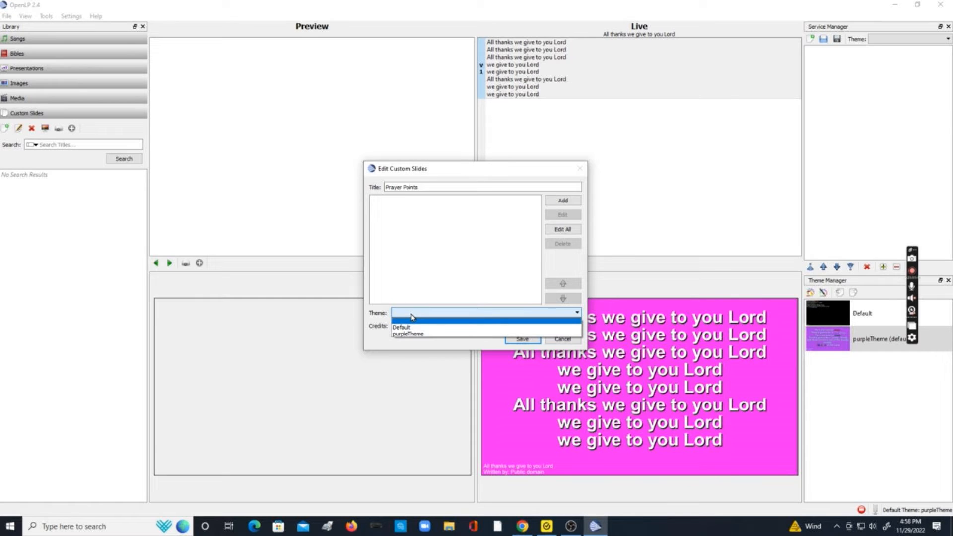
left_click(416, 335)
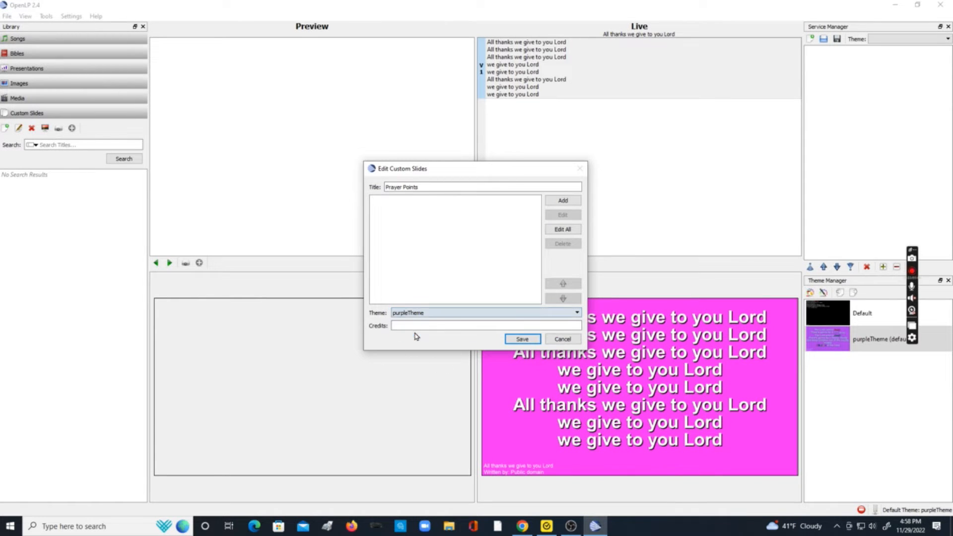
Add a slide reading "Every power against me, die in the name of Jesus" and save the custom item
left_click(557, 204)
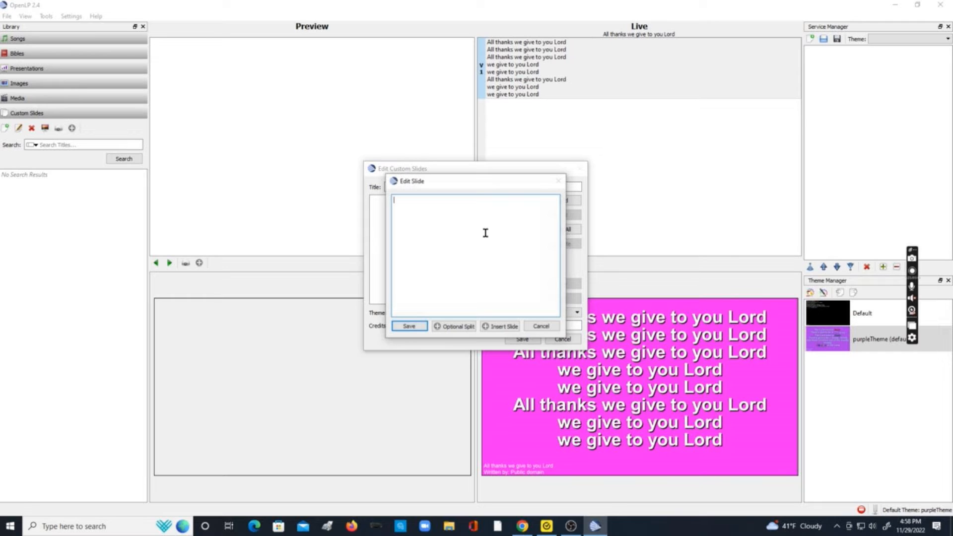
type("Every power against me, die in the name of Jesus")
left_click(412, 326)
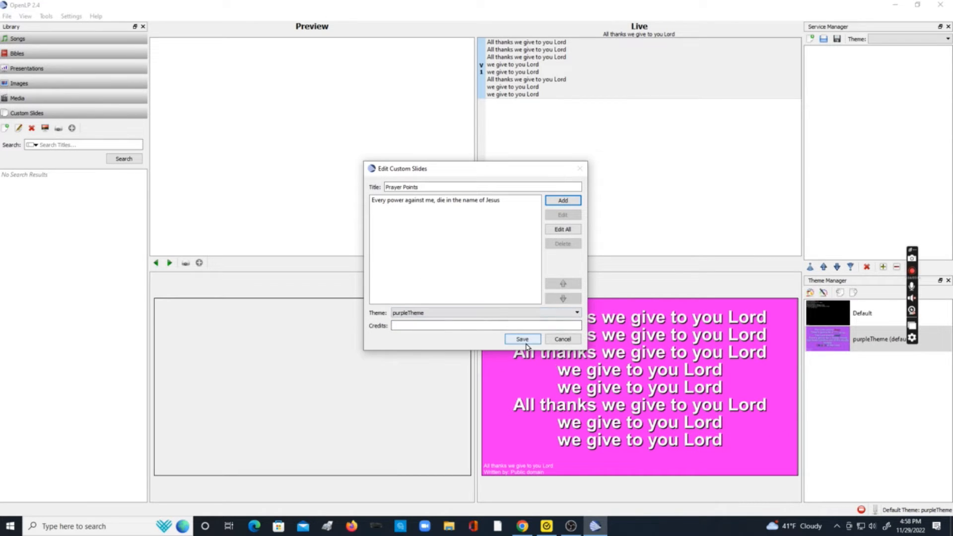
left_click(523, 339)
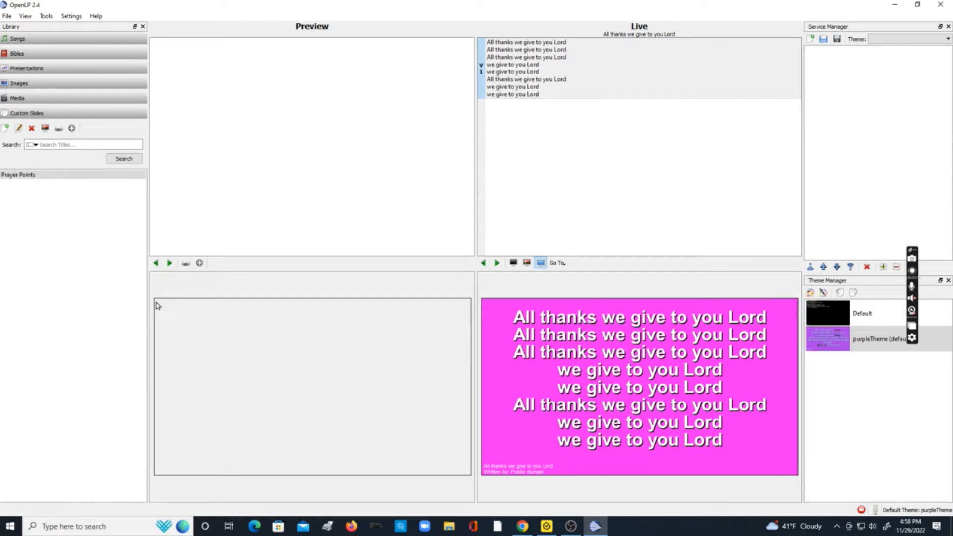
Send the Prayer Points custom slide live and add it to the service
left_click(42, 176)
left_click(58, 128)
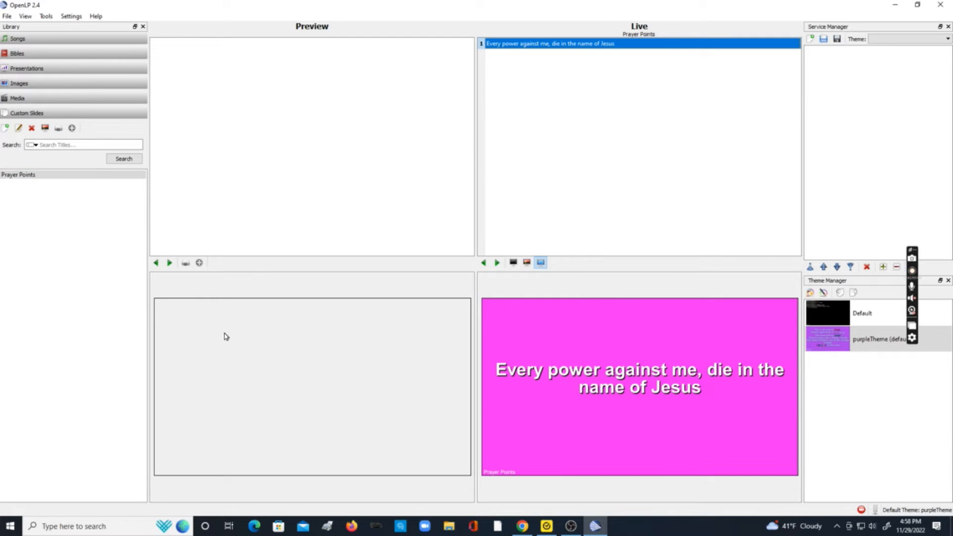
left_click(51, 175)
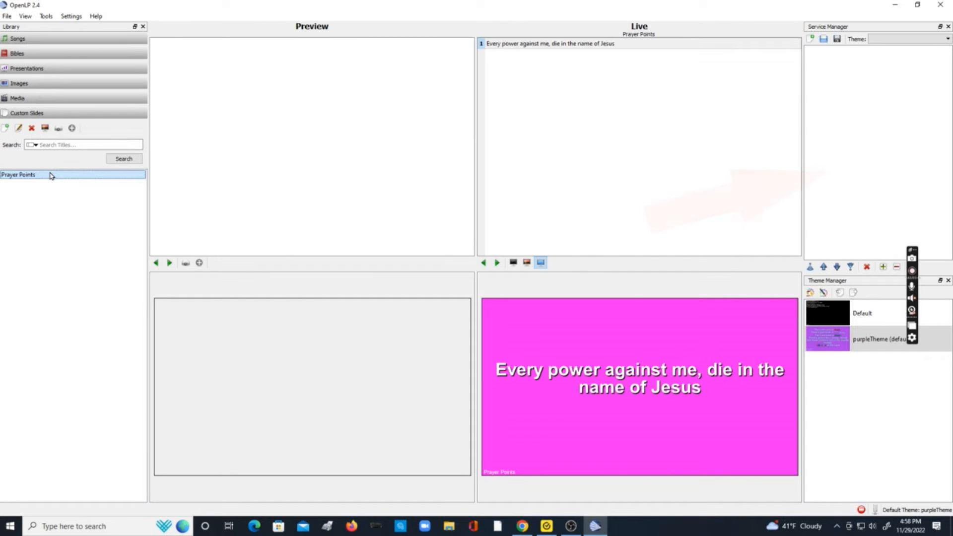
left_click(72, 129)
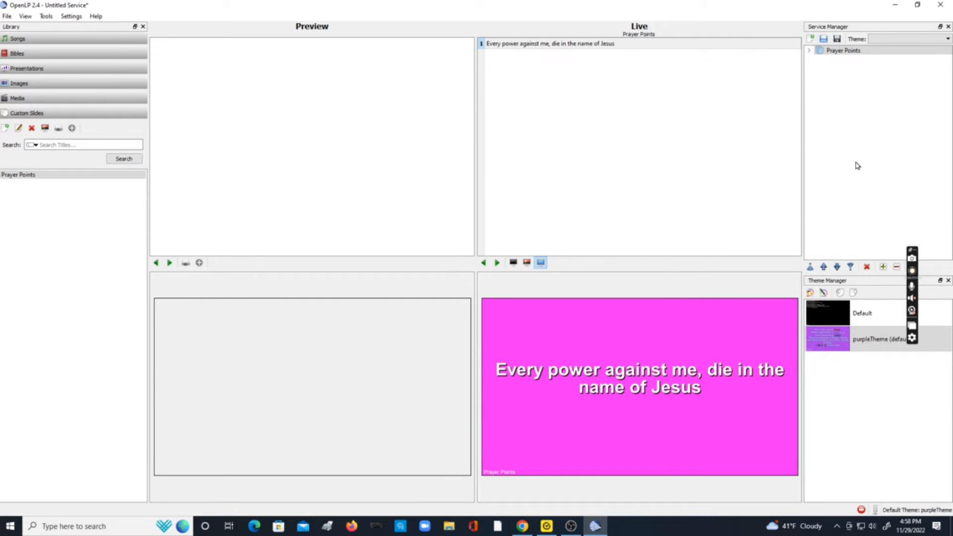
Edit the Prayer Points service item so its slide reads "Stubborn powers, die in the name of Jesus", and save it
left_click(845, 52)
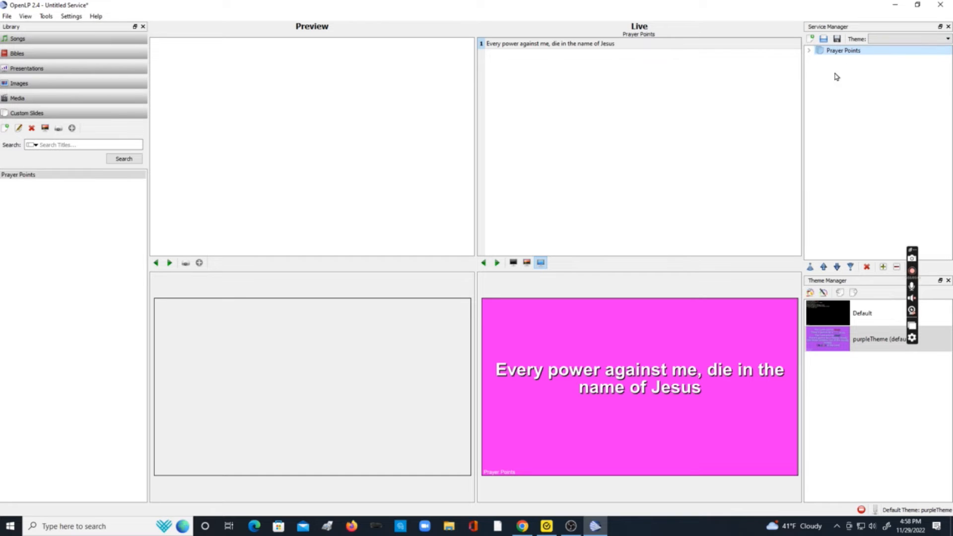
right_click(854, 55)
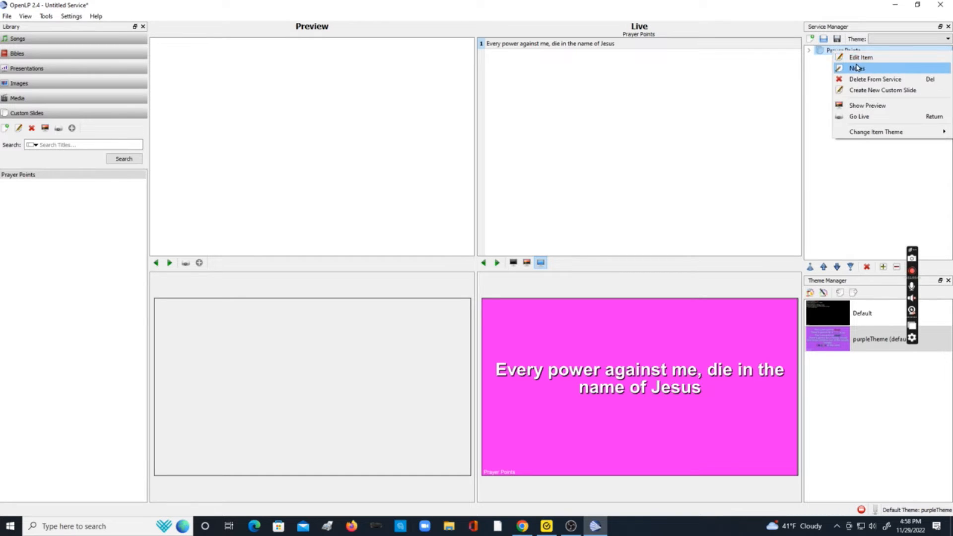
left_click(851, 59)
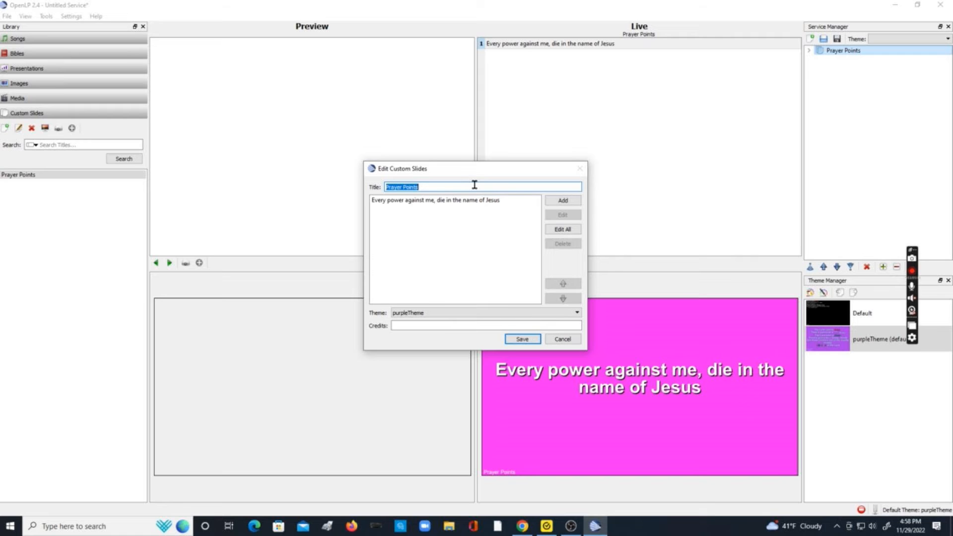
double_click(462, 201)
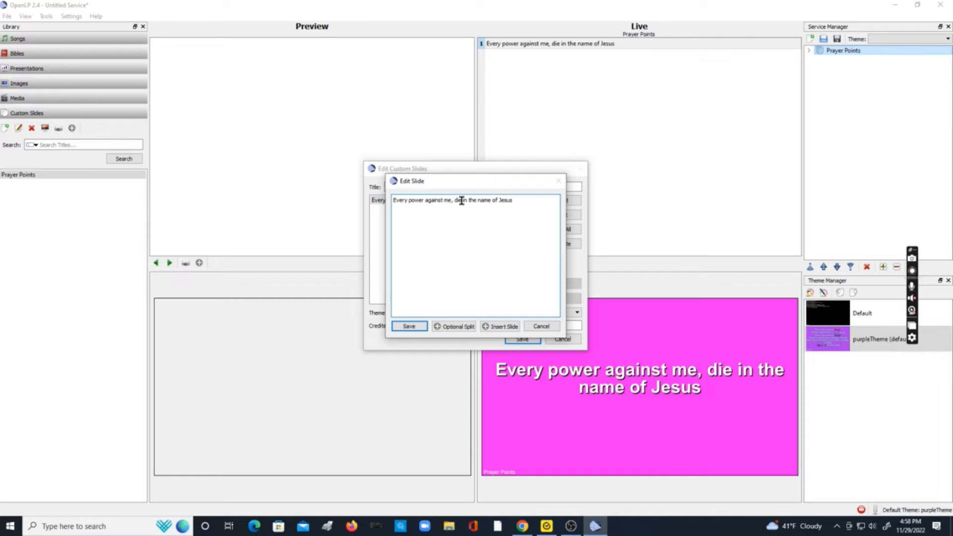
left_click_drag(461, 201, 385, 180)
type("Stubborn powers, die")
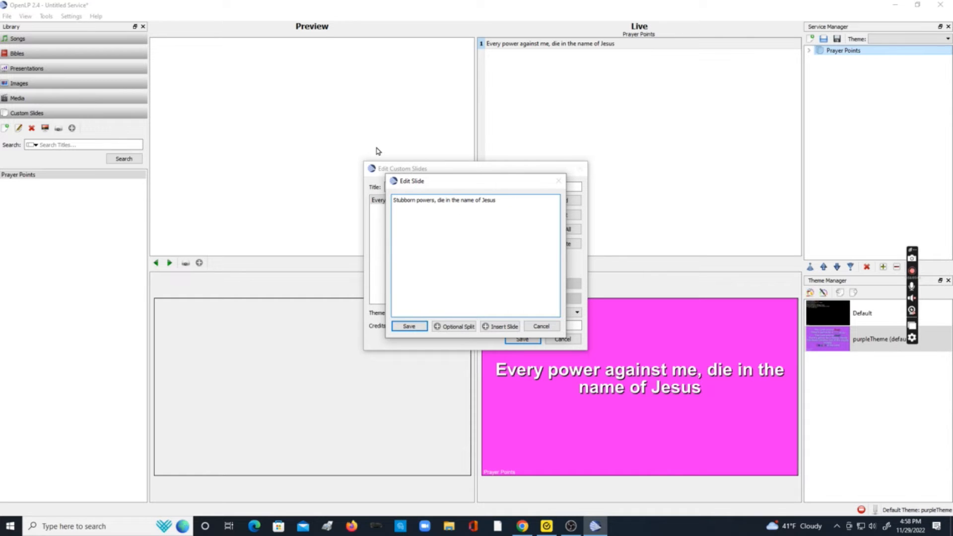
left_click(410, 327)
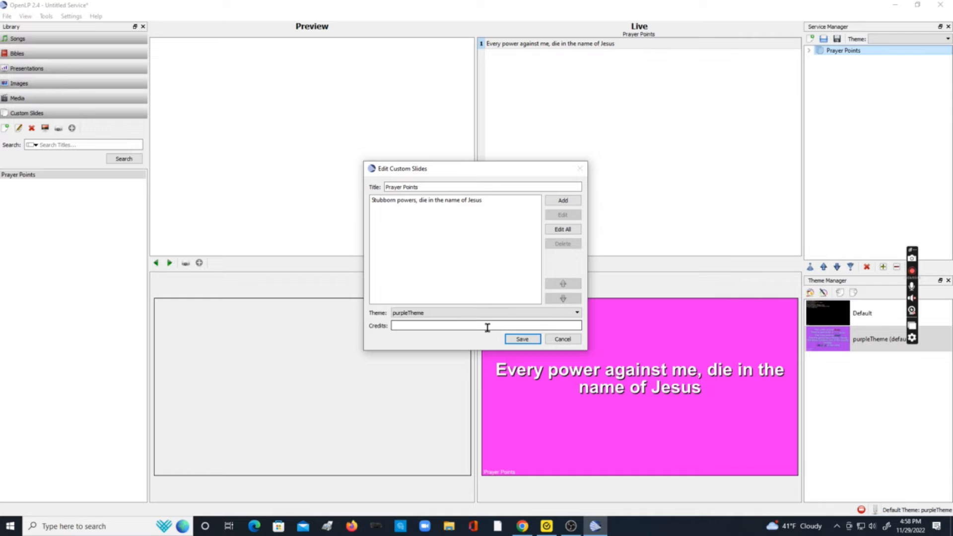
left_click(521, 339)
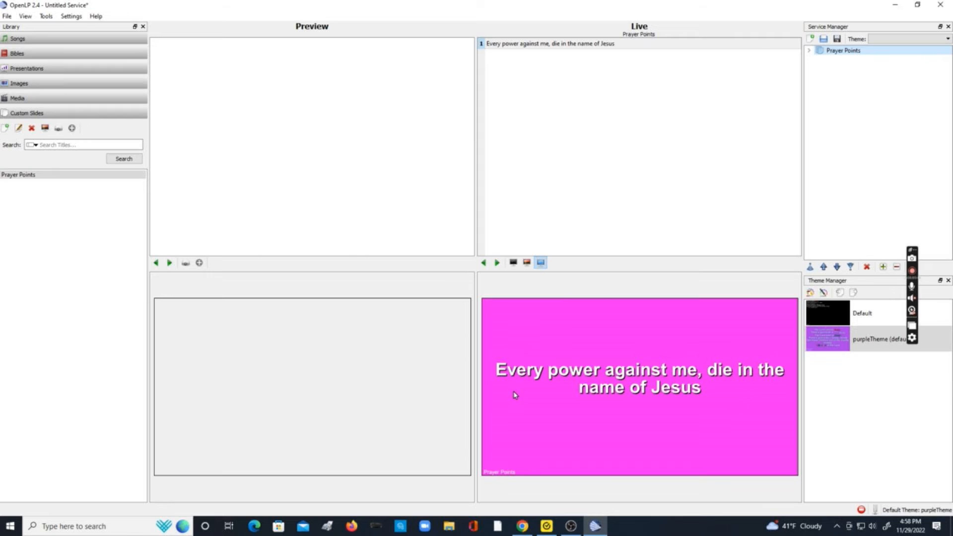
Send the edited Prayer Points service item live and save the service as "MFM Boston Zoom template"
double_click(841, 51)
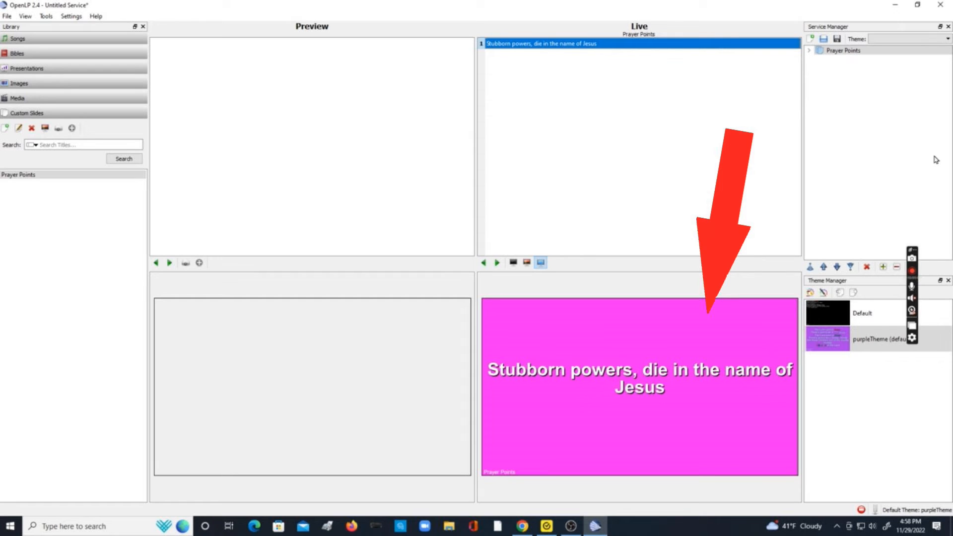
left_click(6, 16)
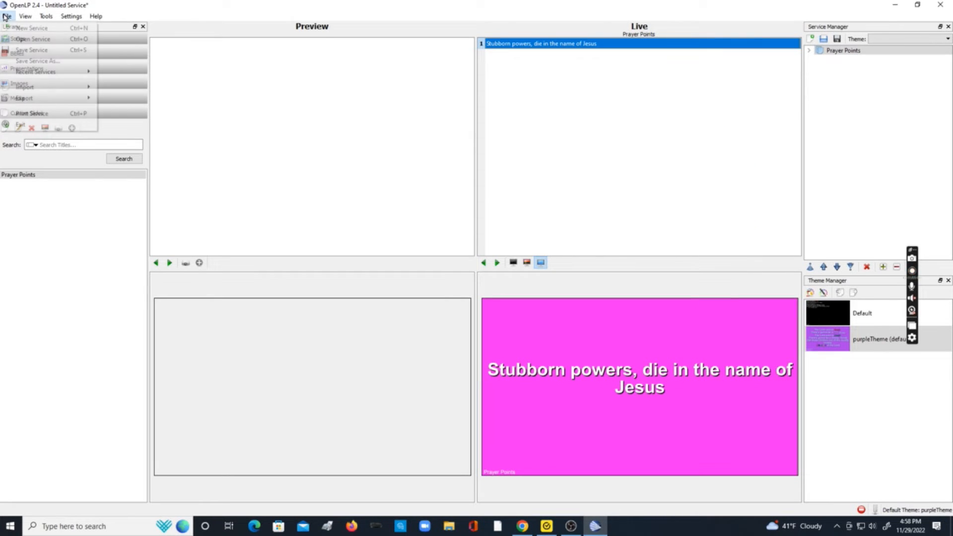
left_click(35, 50)
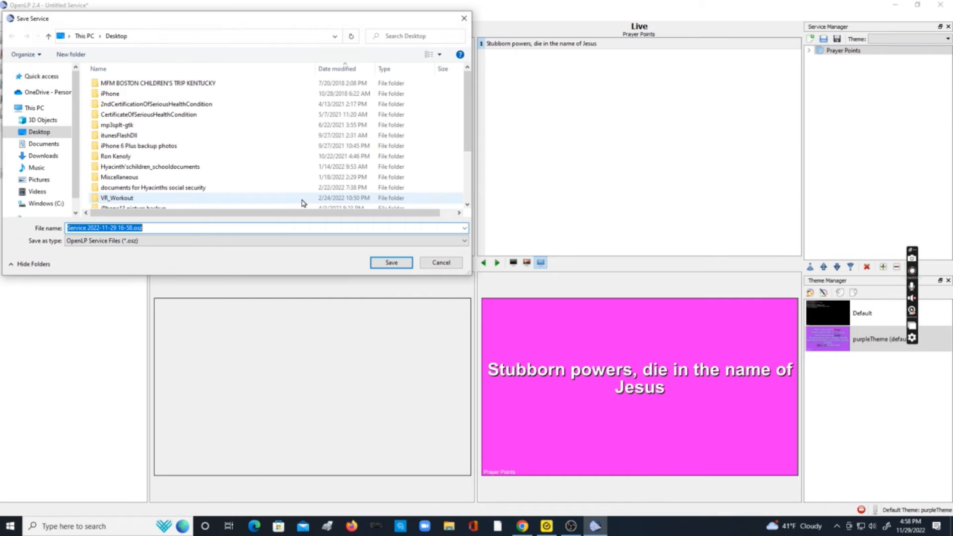
type("MFM Boston Z")
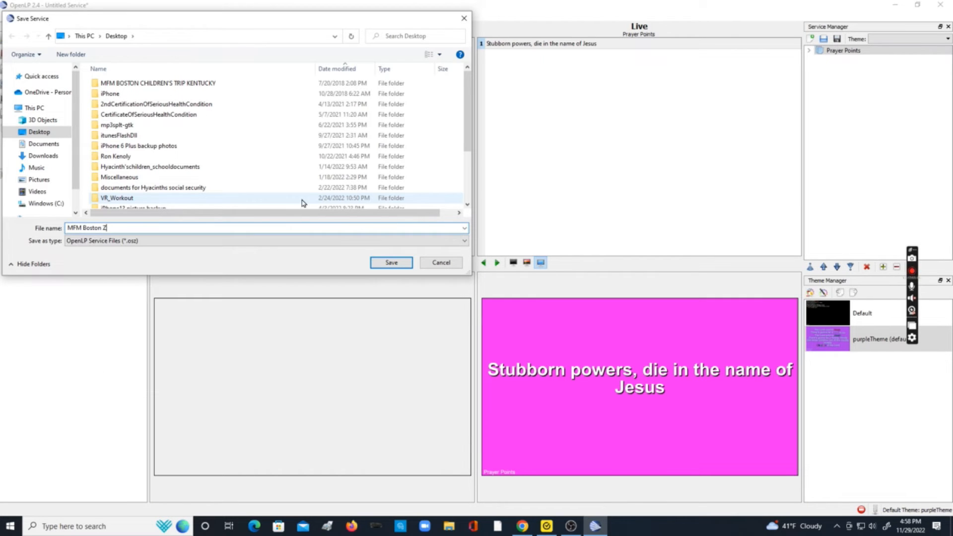
type("oom template")
key("Return")
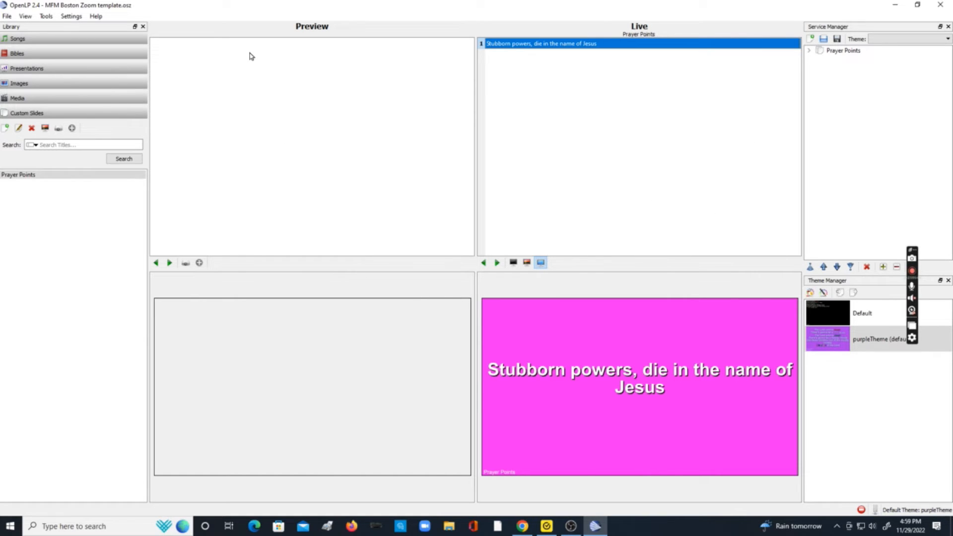
Open the Bibles library and check which Bible versions are available
key("ctrl")
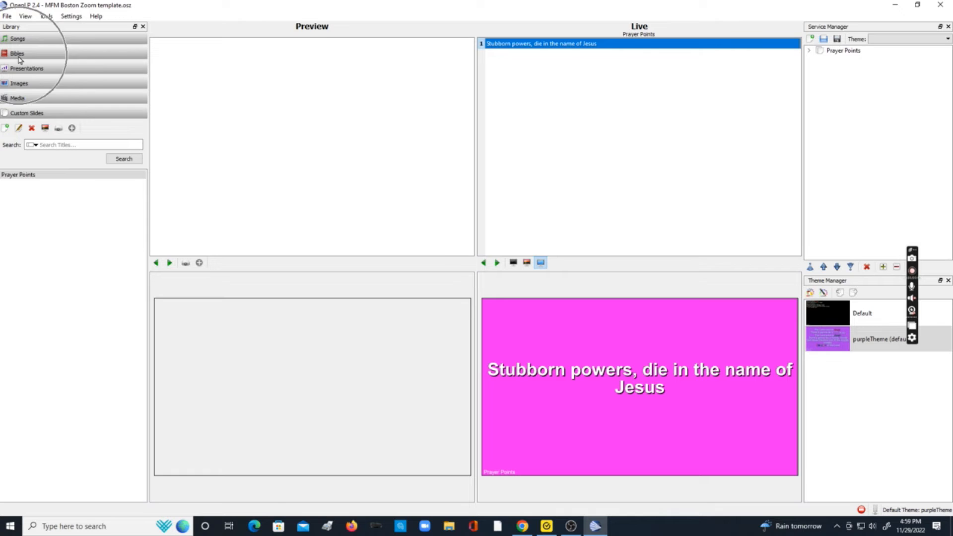
left_click(24, 55)
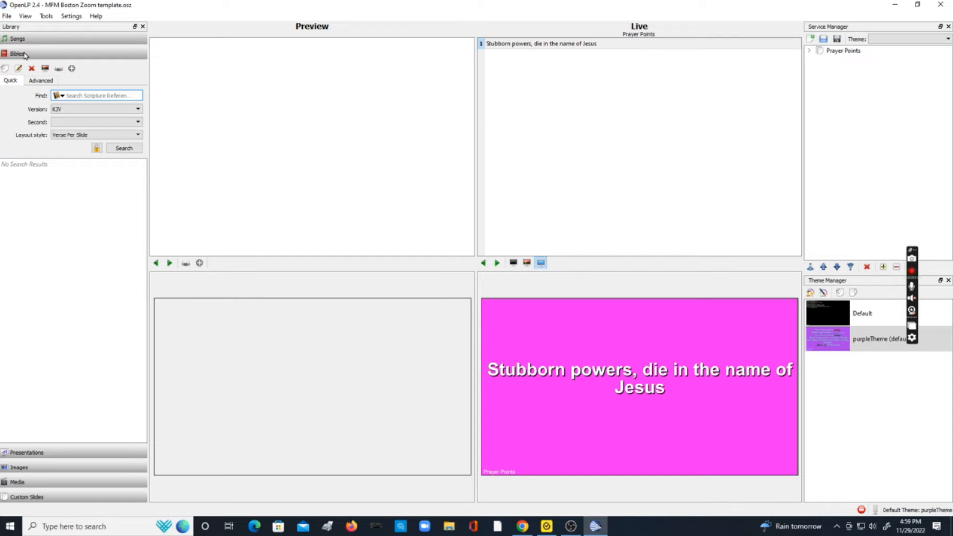
left_click(135, 109)
left_click(134, 113)
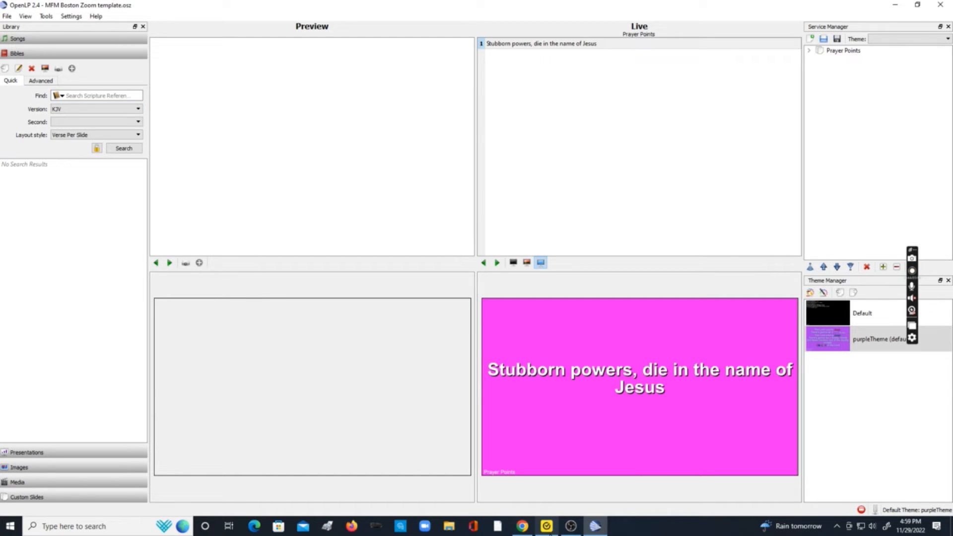
Switch to Chrome, search the web for "download zefania bible", and open the SourceForge Zefania XML Bible files page
left_click(524, 532)
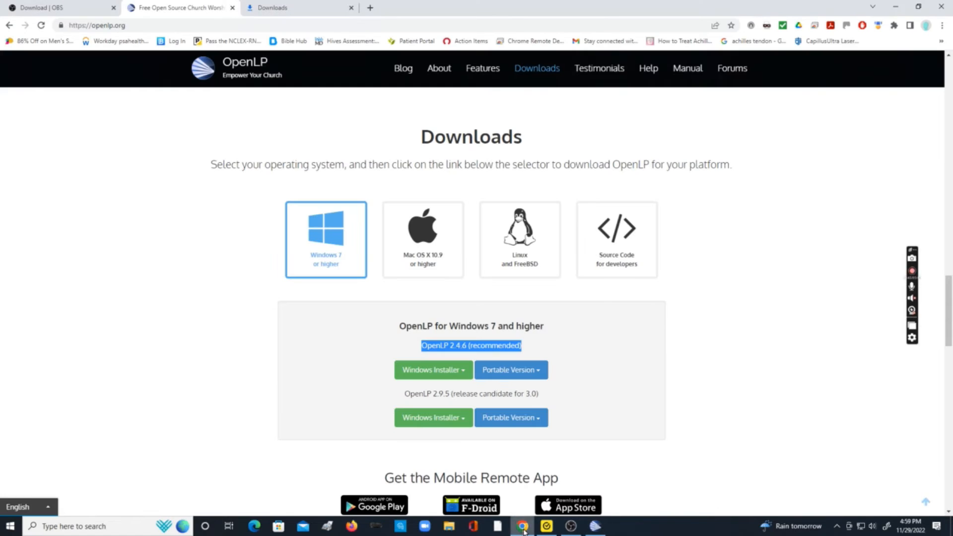
left_click(221, 23)
type("downloa")
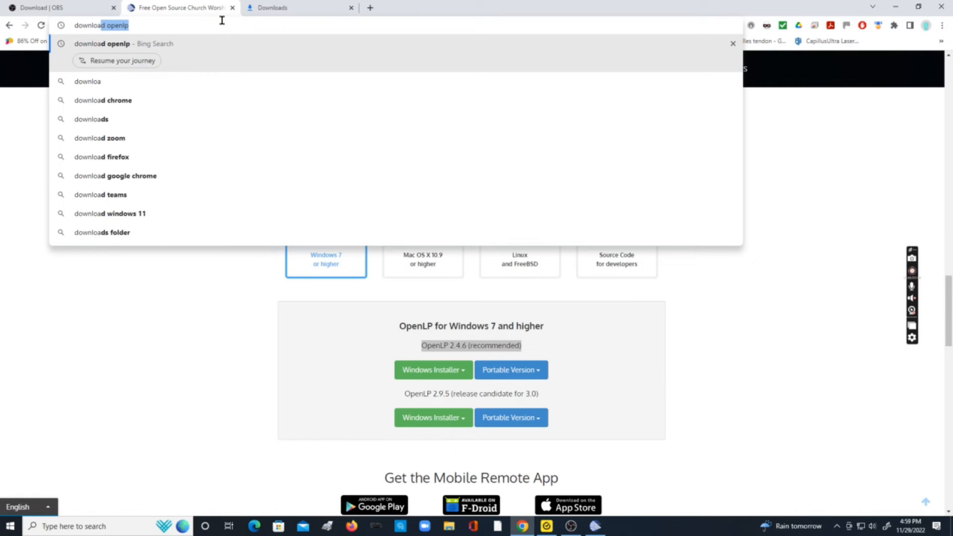
type("d zefania bible")
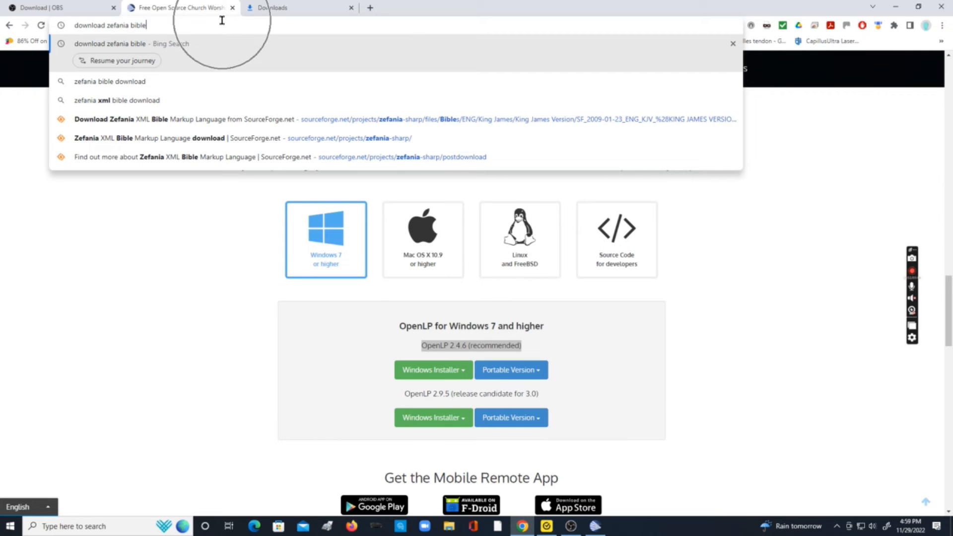
key("Return")
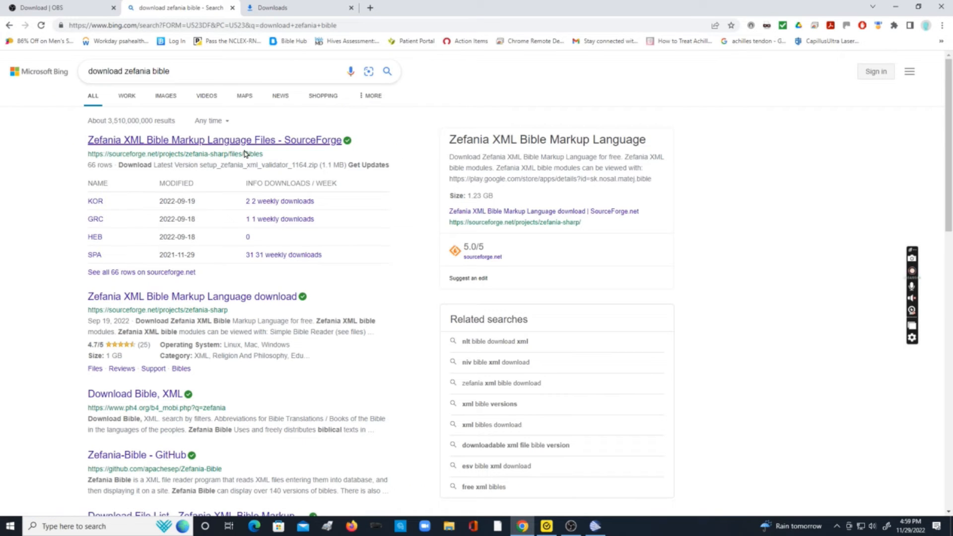
left_click(136, 141)
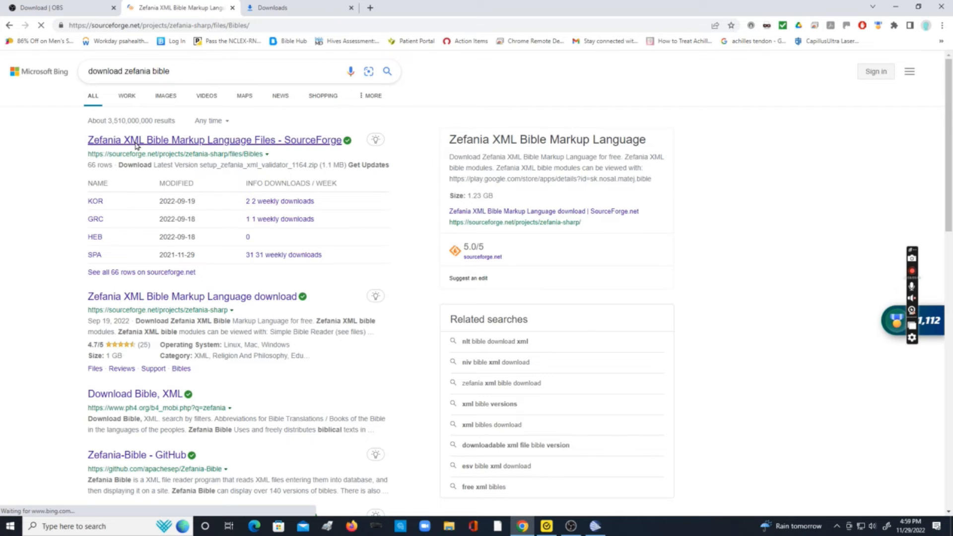
Open the ENG folder in the Bibles file list and look through the English translations
scroll(127, 261, "down", 2)
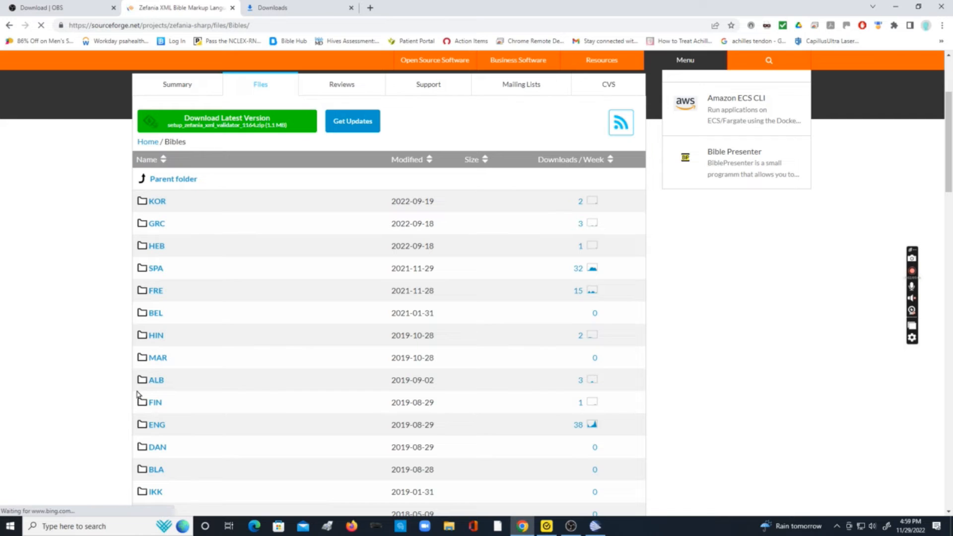
left_click(148, 430)
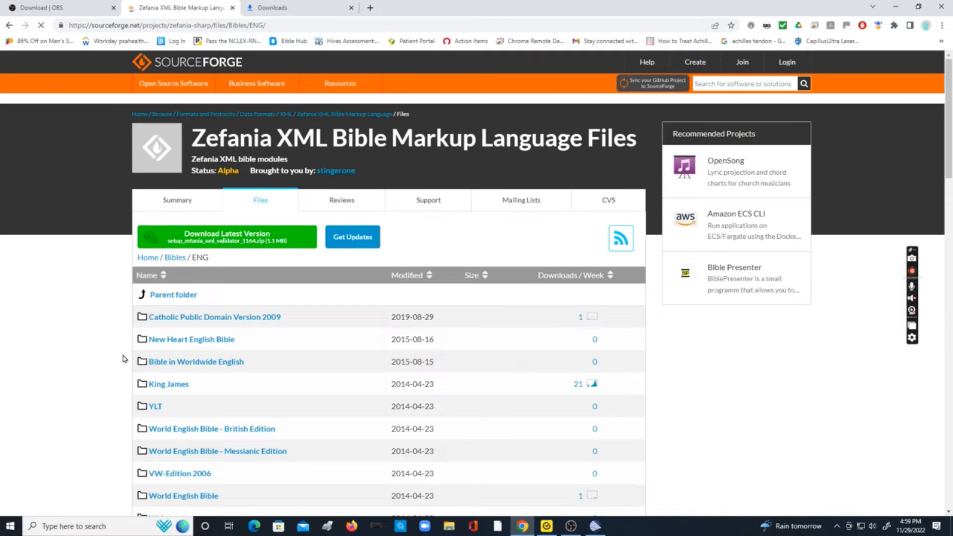
left_click(167, 391)
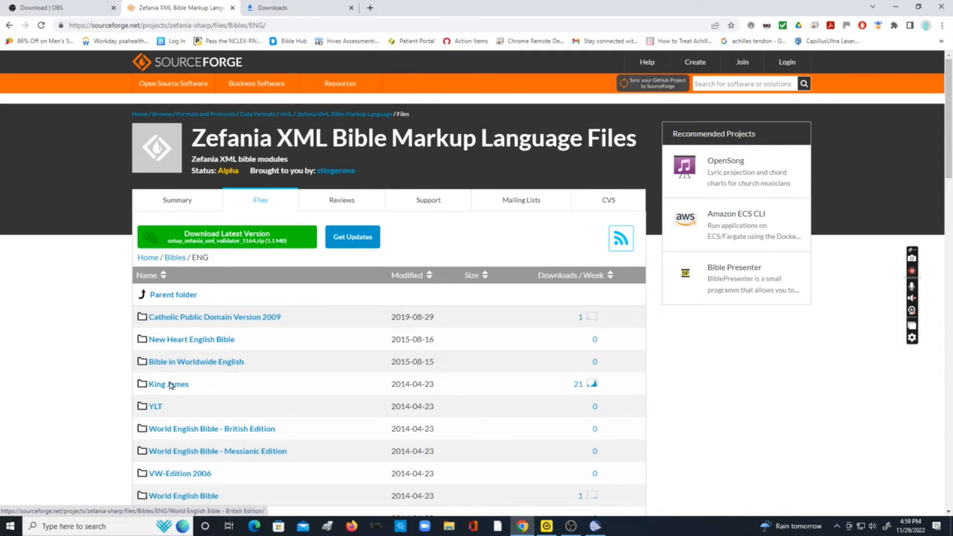
scroll(153, 419, "down", 2)
scroll(152, 279, "down", 12)
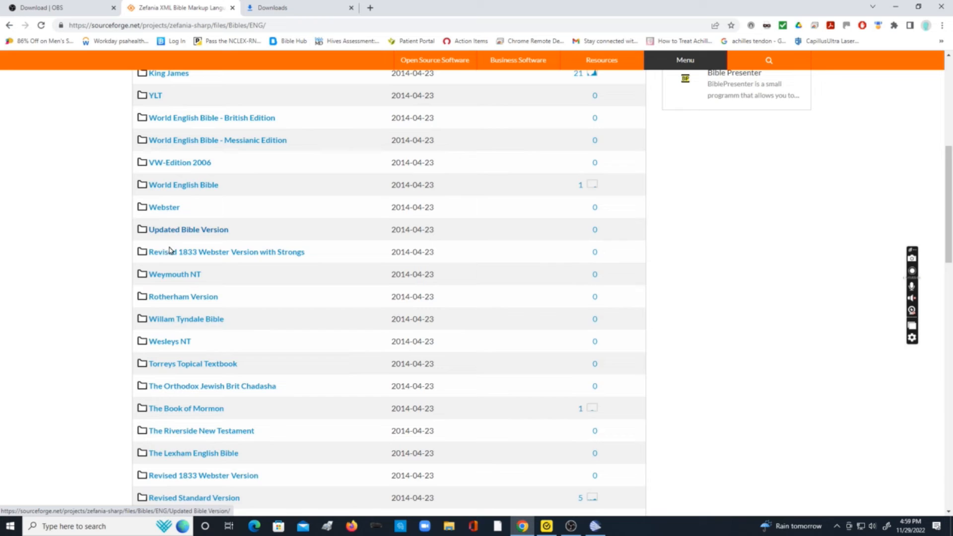
scroll(168, 449, "down", 3)
scroll(170, 452, "up", 16)
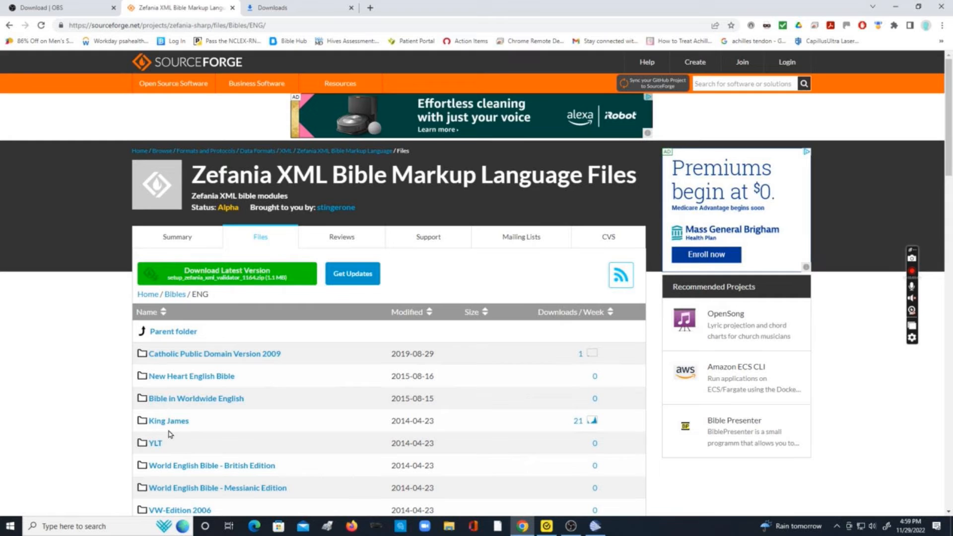
Download the King James Version zip from the King James folder and save it under its suggested file name
left_click(166, 421)
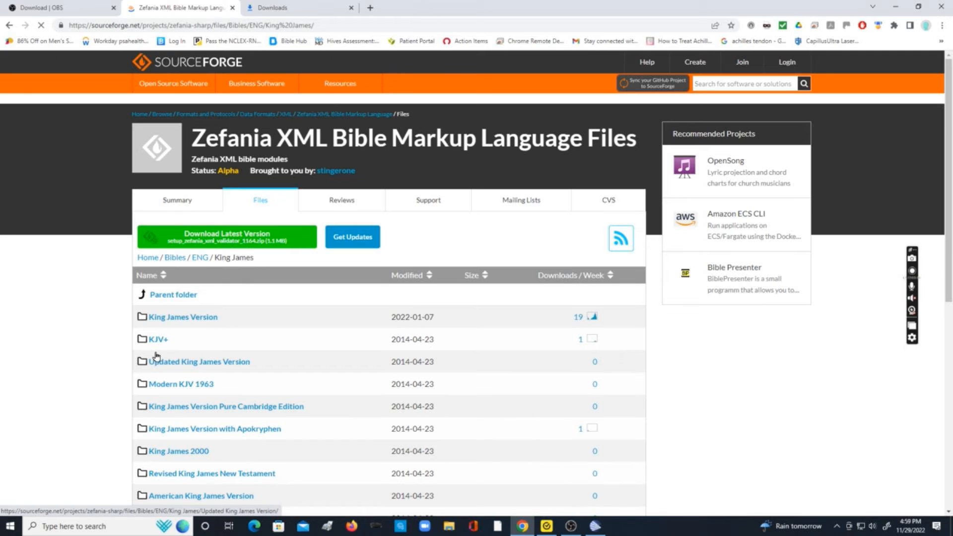
left_click(190, 317)
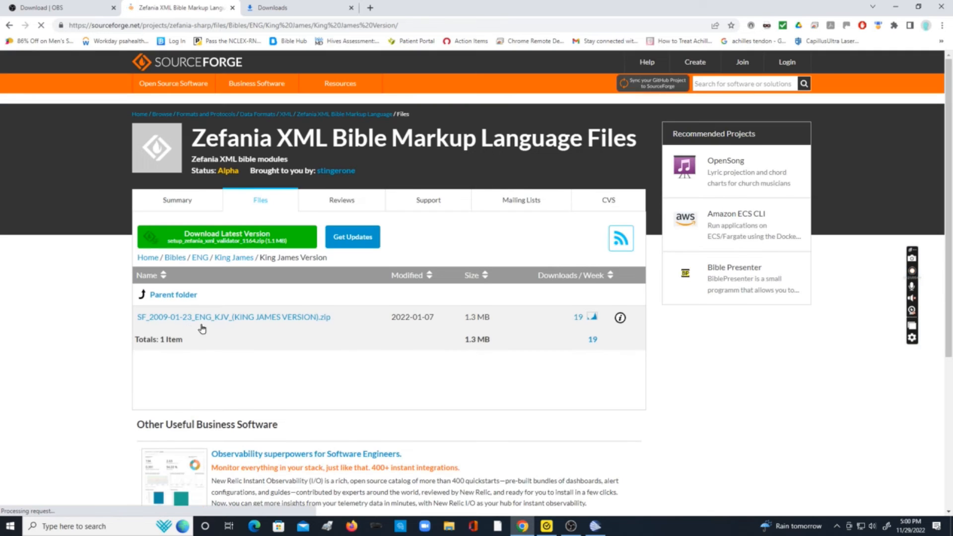
left_click(222, 320)
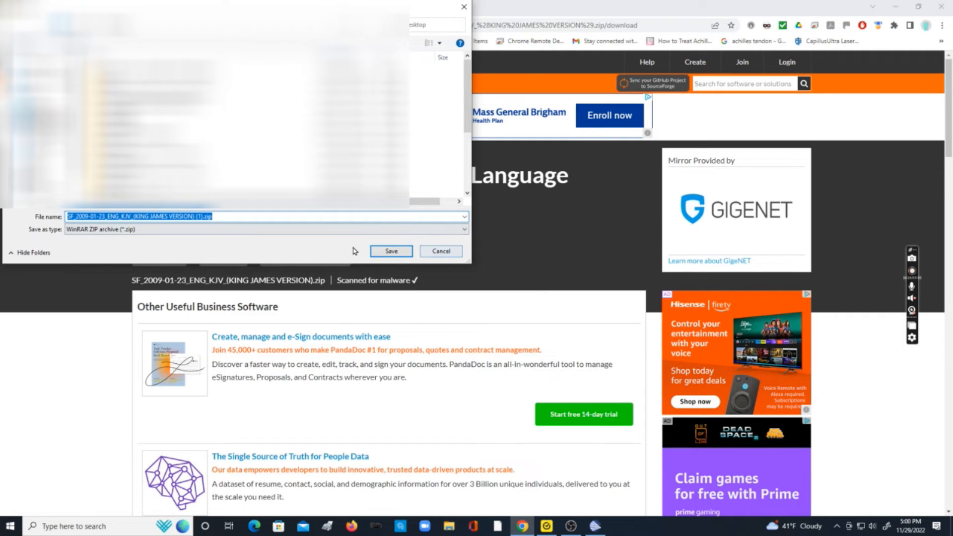
left_click(379, 252)
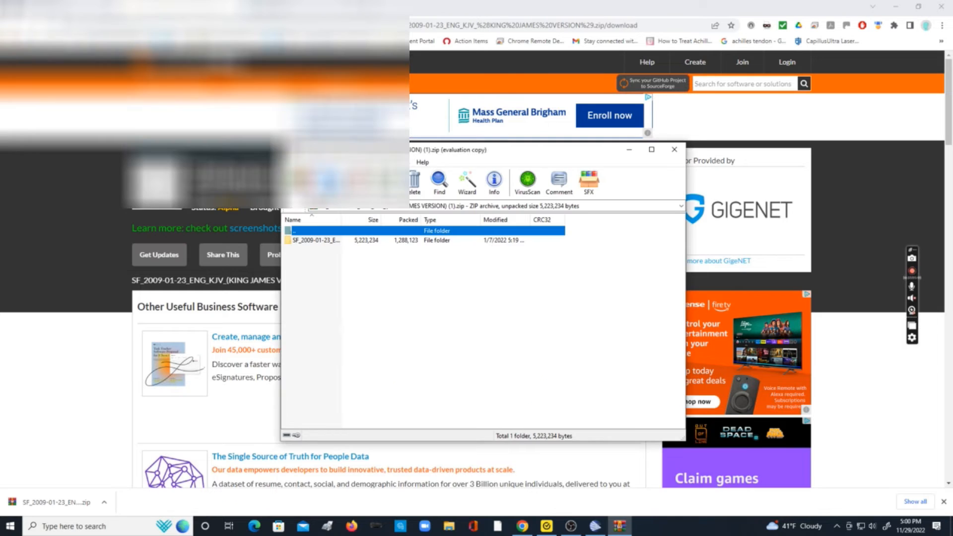
Extract the downloaded King James Version archive to the suggested Desktop folder and open the inner extracted folder
left_click(329, 184)
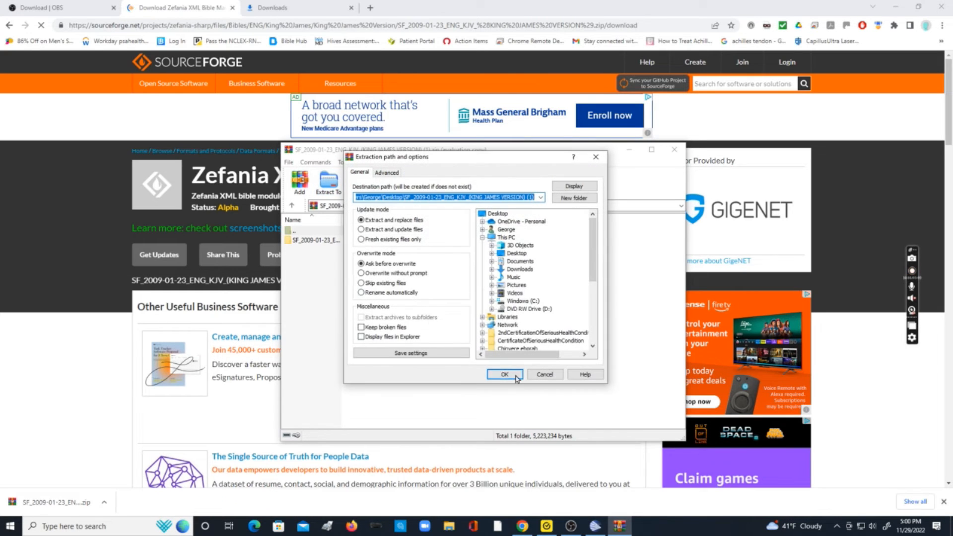
left_click(516, 380)
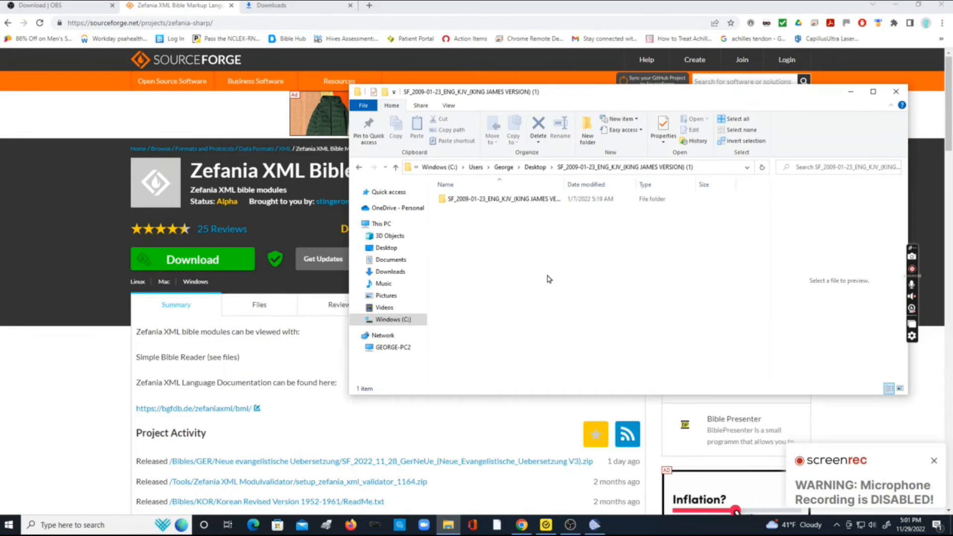
double_click(500, 199)
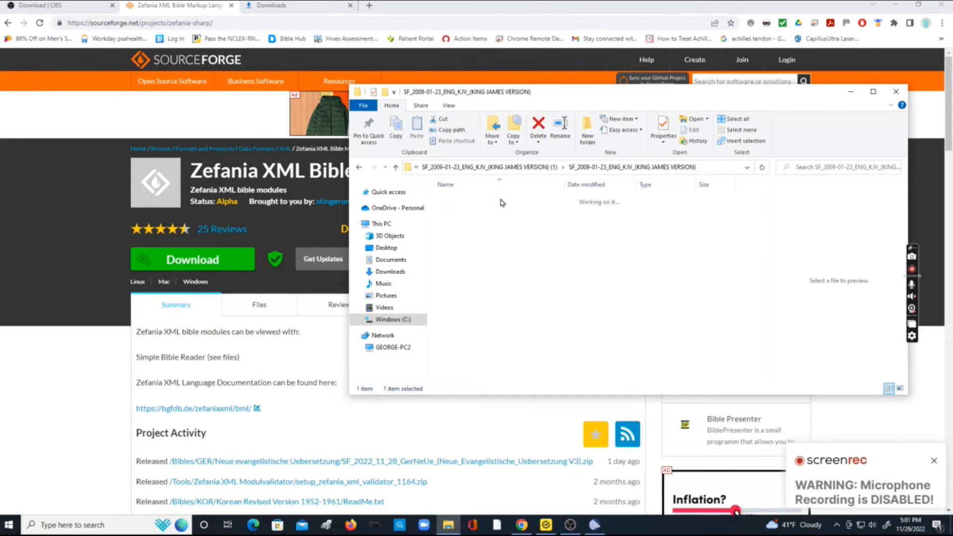
Switch back to OpenLP, start a Bible import, and set the import format to Zefania
left_click(601, 525)
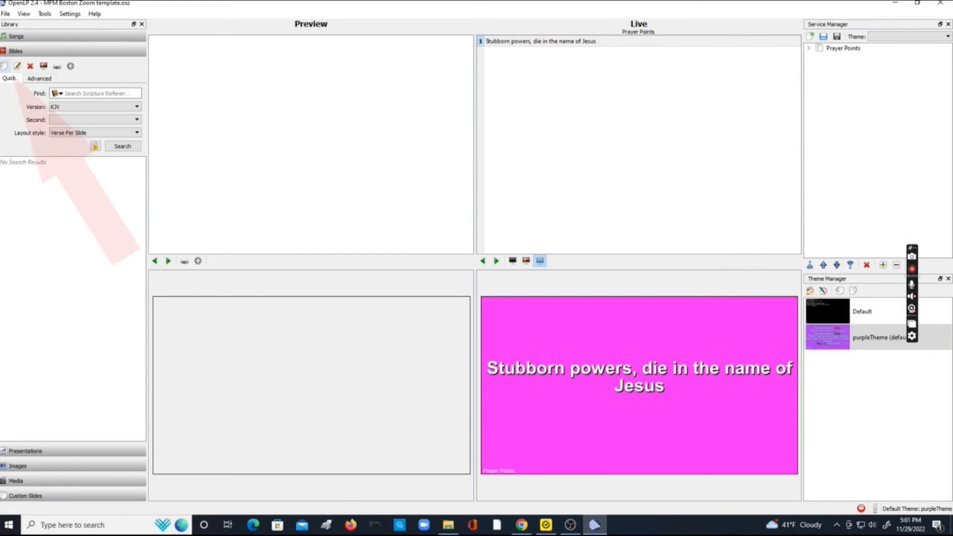
left_click(3, 66)
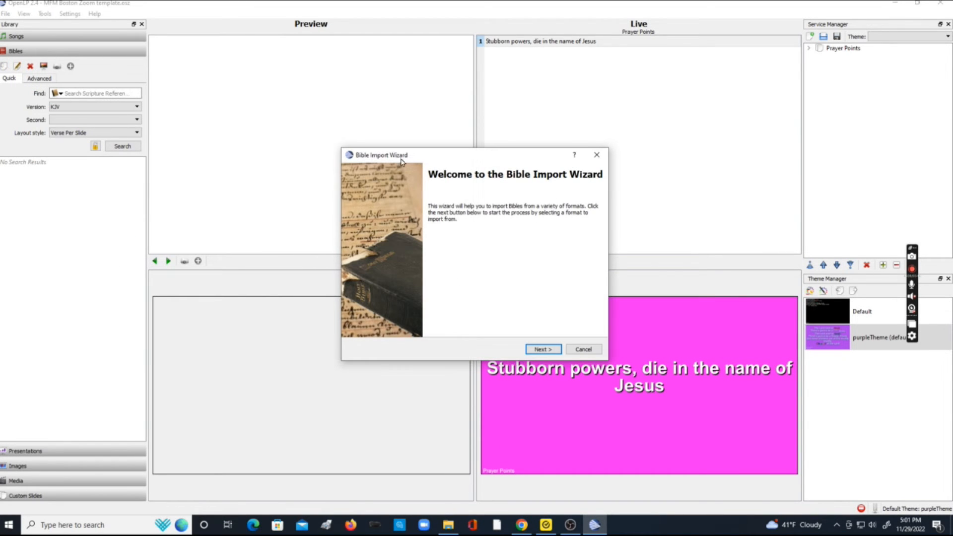
left_click(542, 349)
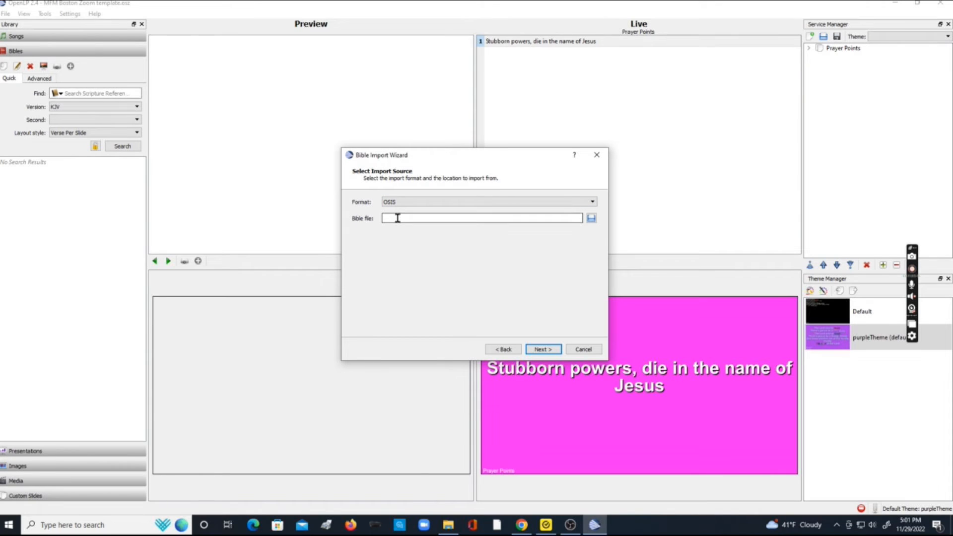
left_click(430, 211)
left_click(421, 238)
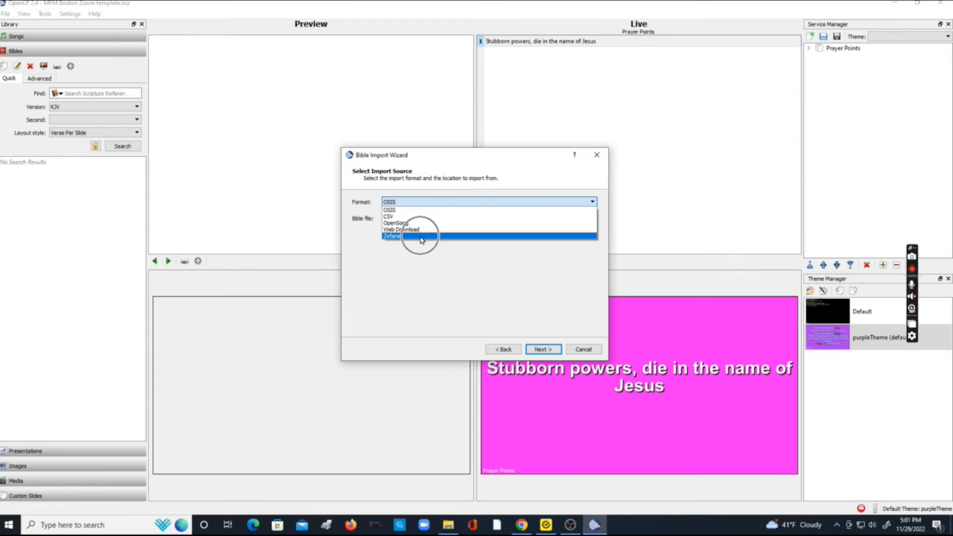
Choose the extracted "SF_2009-01-23_ENG_KJV_(KING JAMES VERSION).xml" as the Bible file to import
left_click(590, 220)
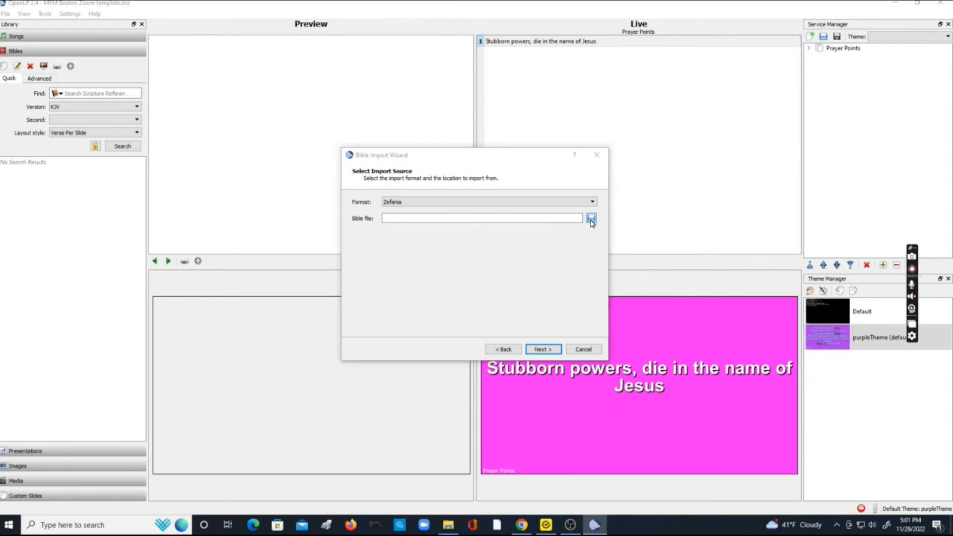
left_click(479, 237)
double_click(479, 238)
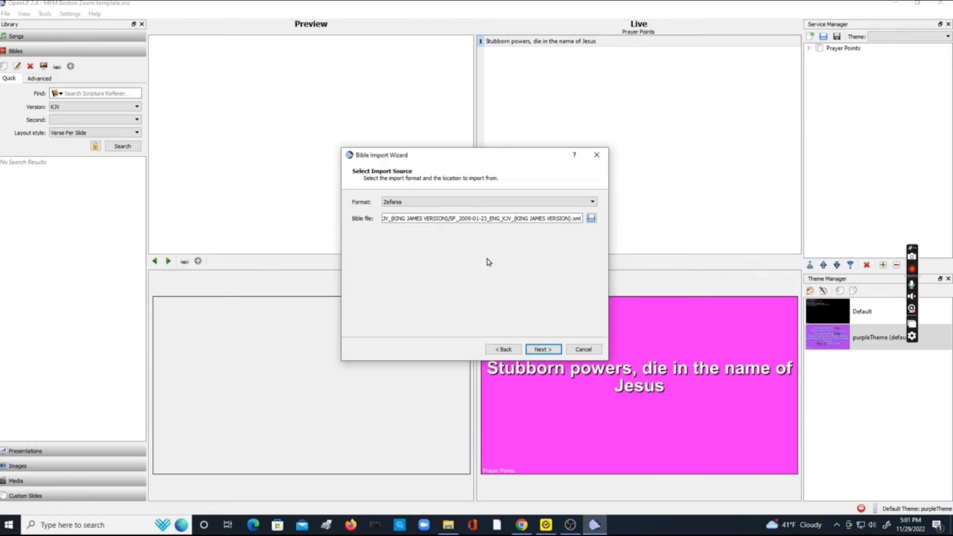
Set the license details to version name "KJV_" with "Public domain" for copyright and permissions, and start the import
left_click(542, 349)
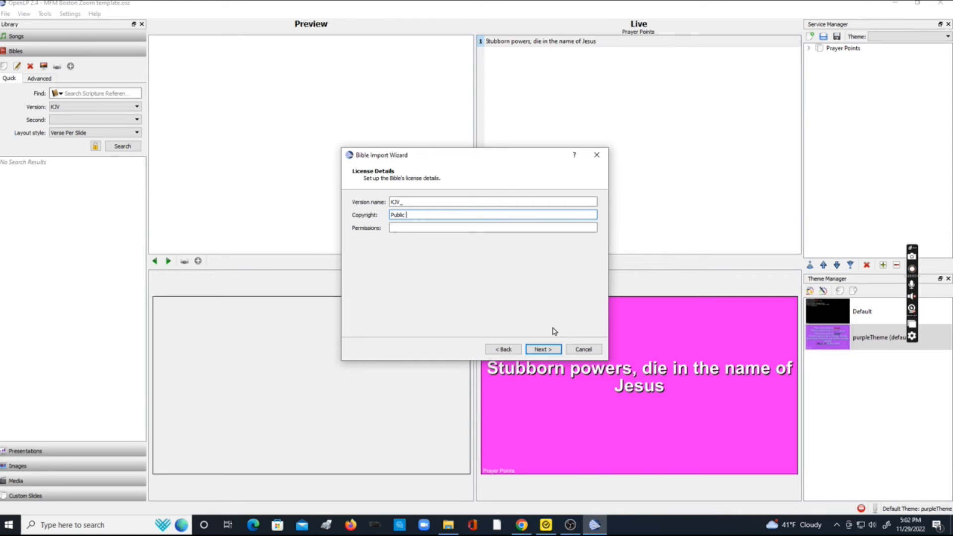
key("Tab")
type("Pub")
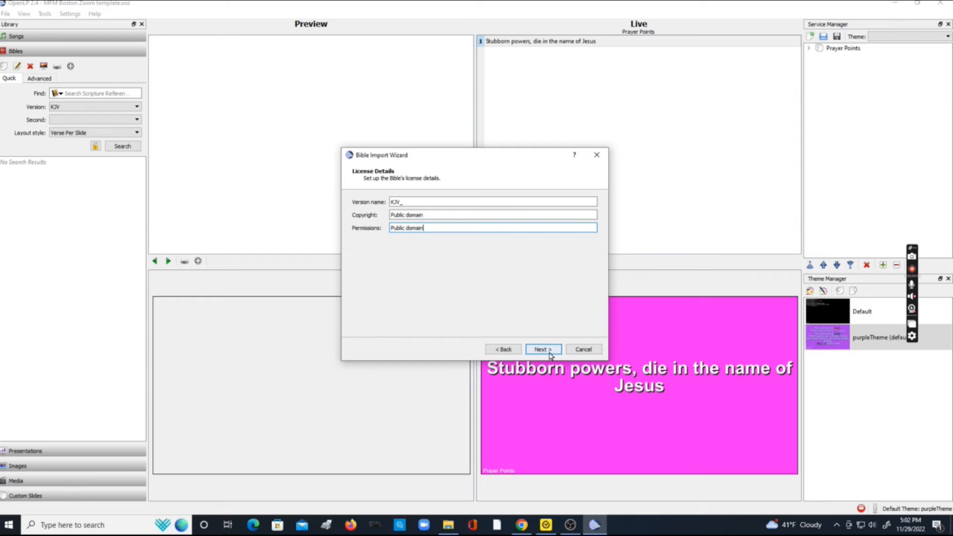
left_click(546, 350)
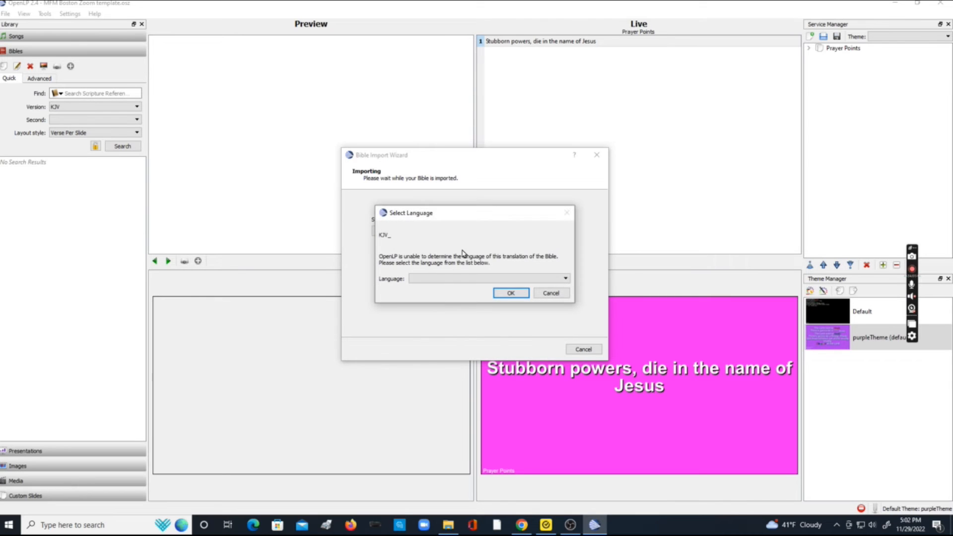
Set the language of the imported KJV_ Bible to English and finish the import wizard
left_click(415, 281)
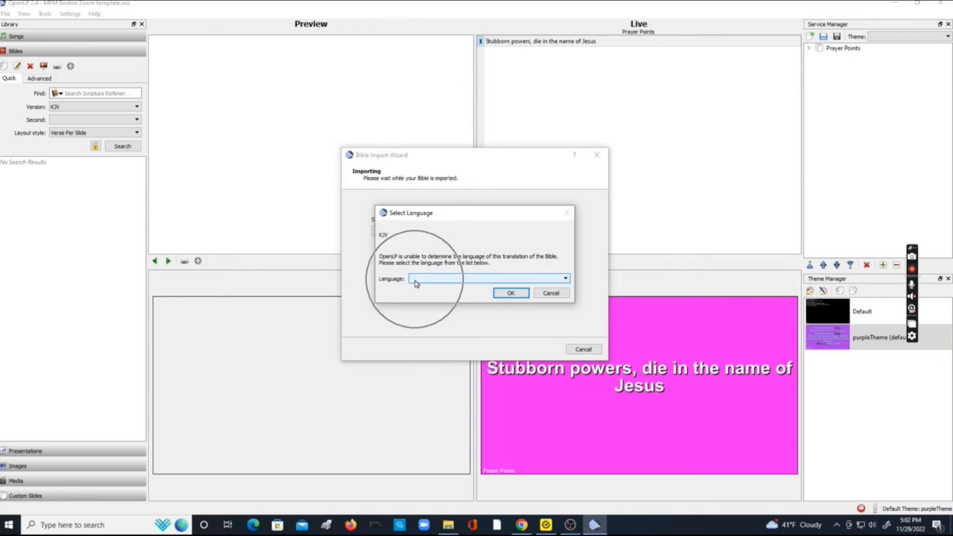
left_click(415, 281)
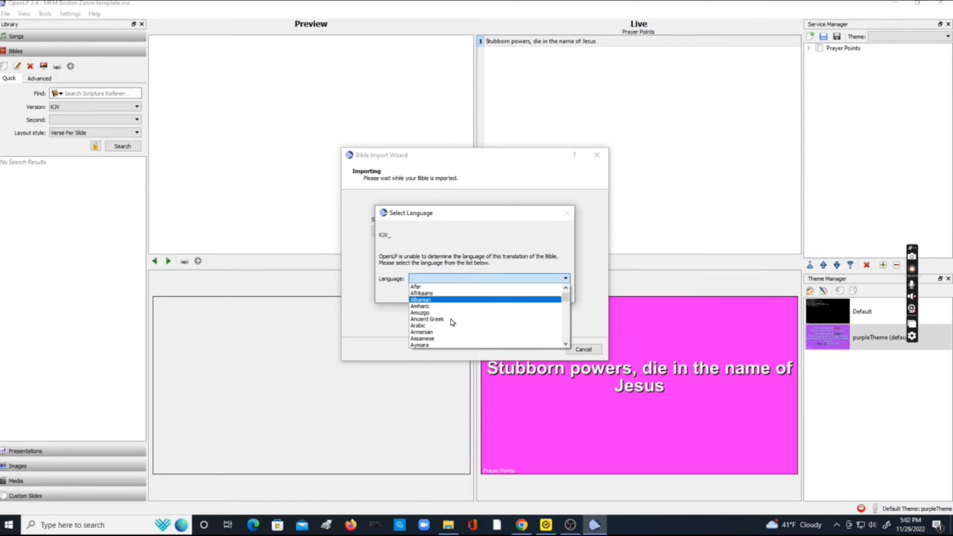
scroll(445, 318, "down", 6)
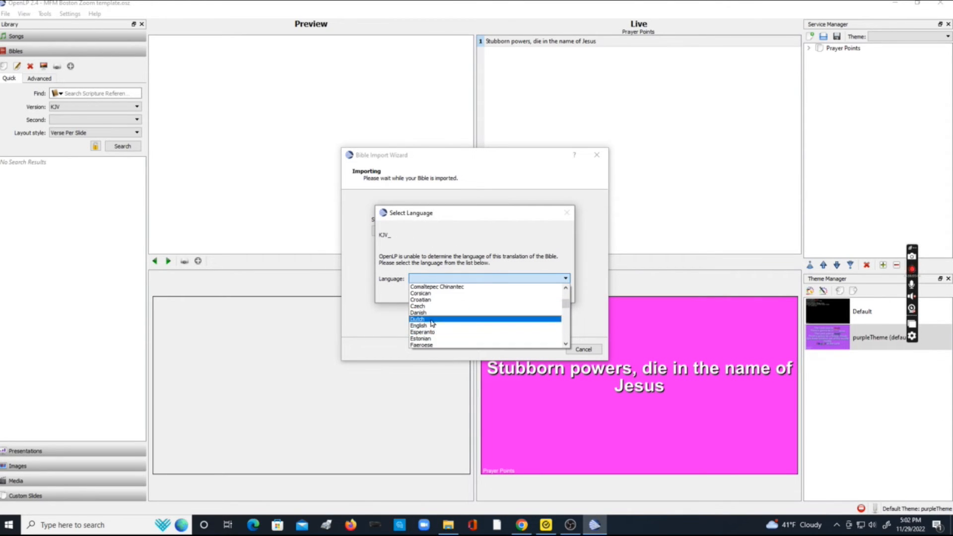
left_click(429, 328)
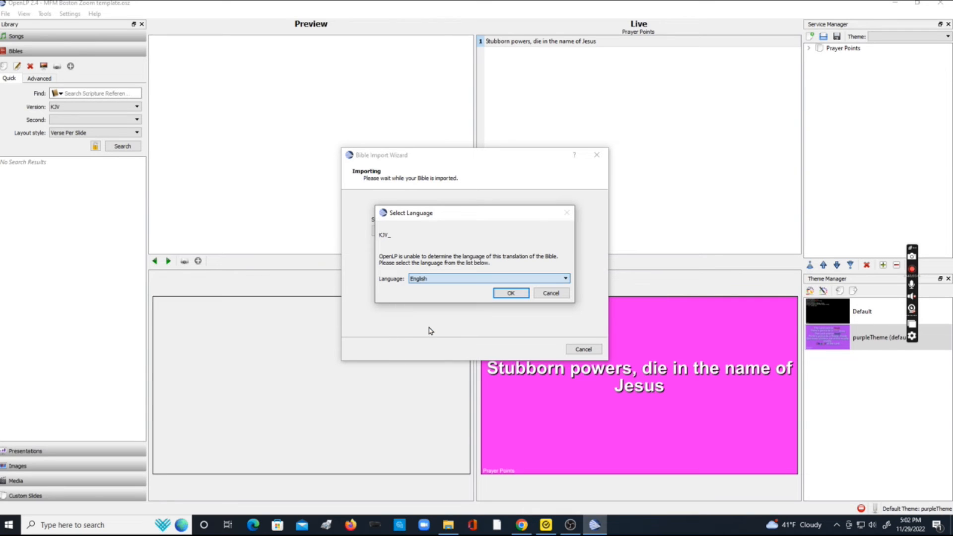
left_click(529, 293)
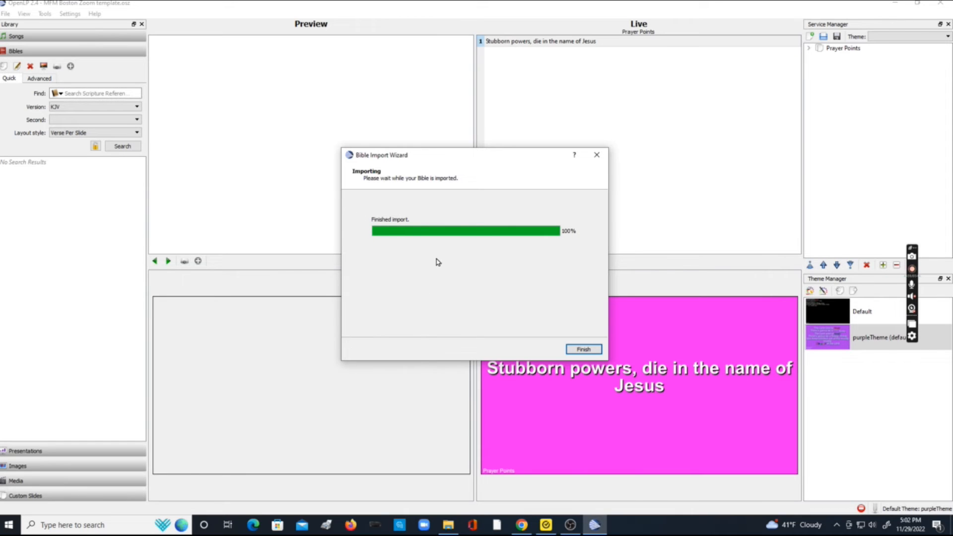
left_click(590, 352)
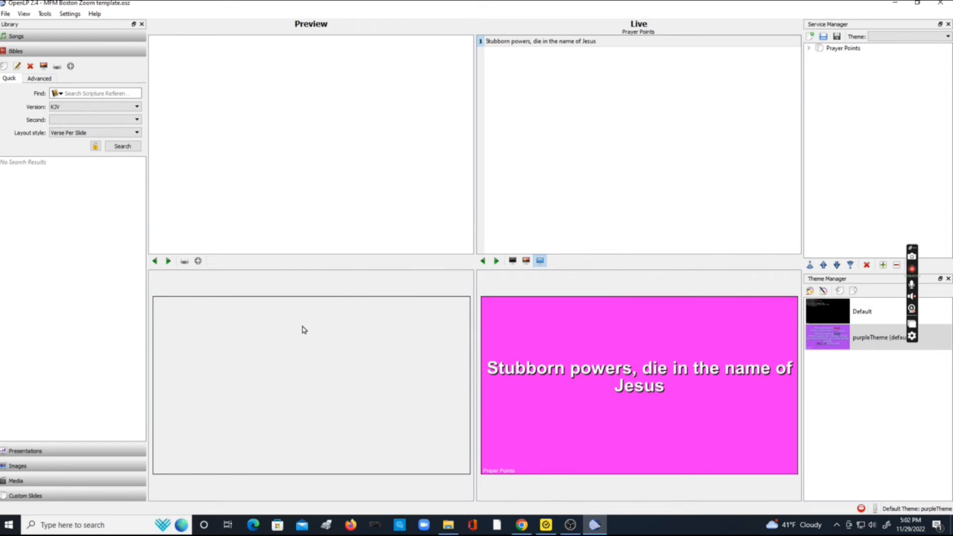
Select the KJV_ Bible version in the library and look up "Genesis 1"
left_click(77, 106)
left_click(80, 116)
left_click(89, 94)
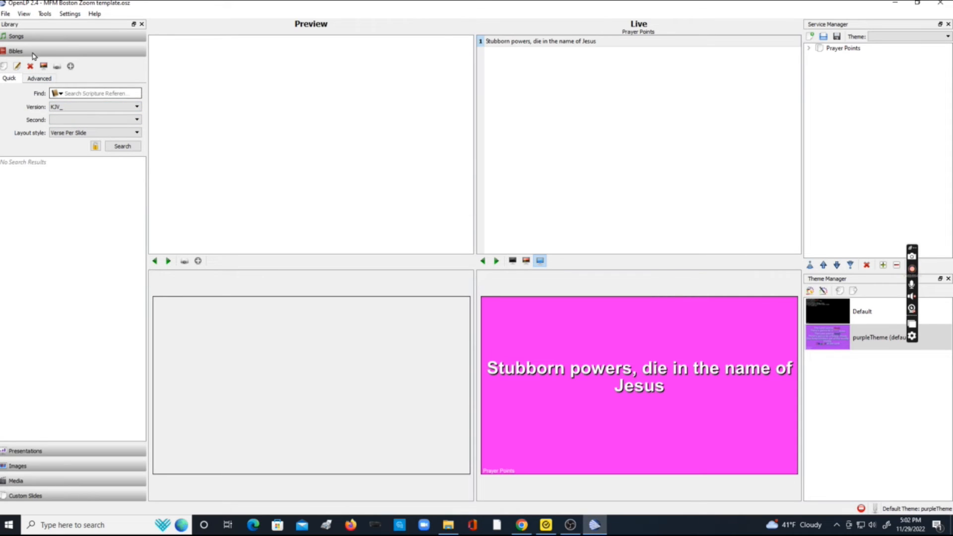
type("Genesis 1")
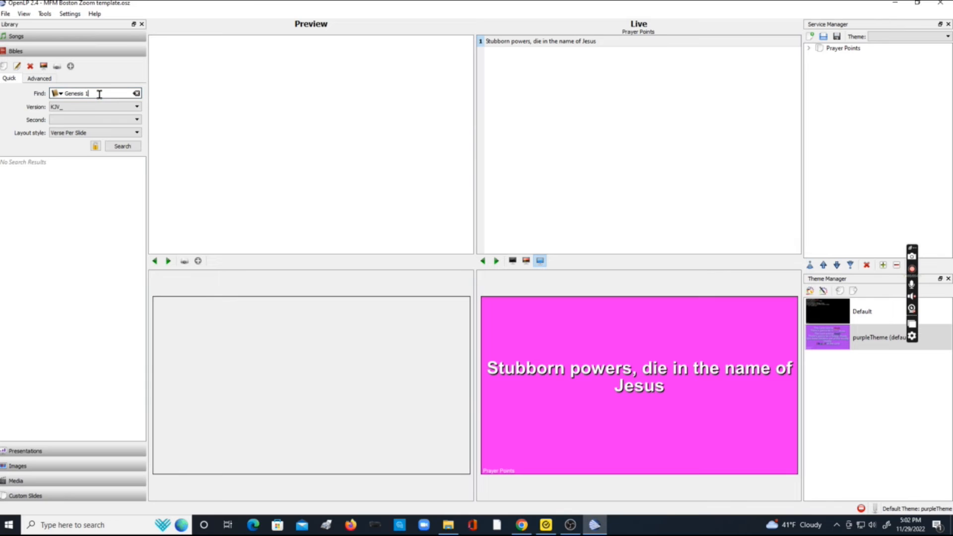
key("Return")
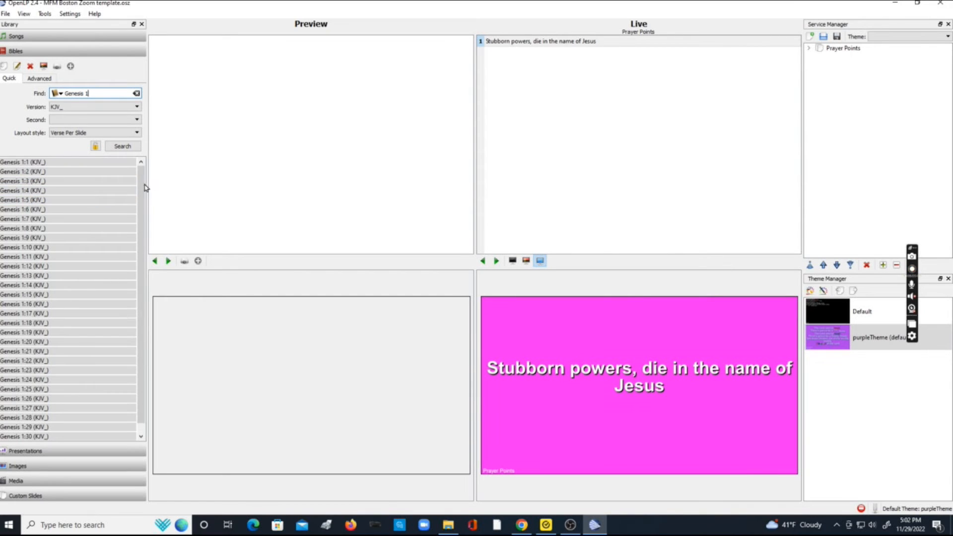
Send all Genesis 1 verses live and advance the live display verse by verse from 1:2 to 1:6
key("ctrl+a")
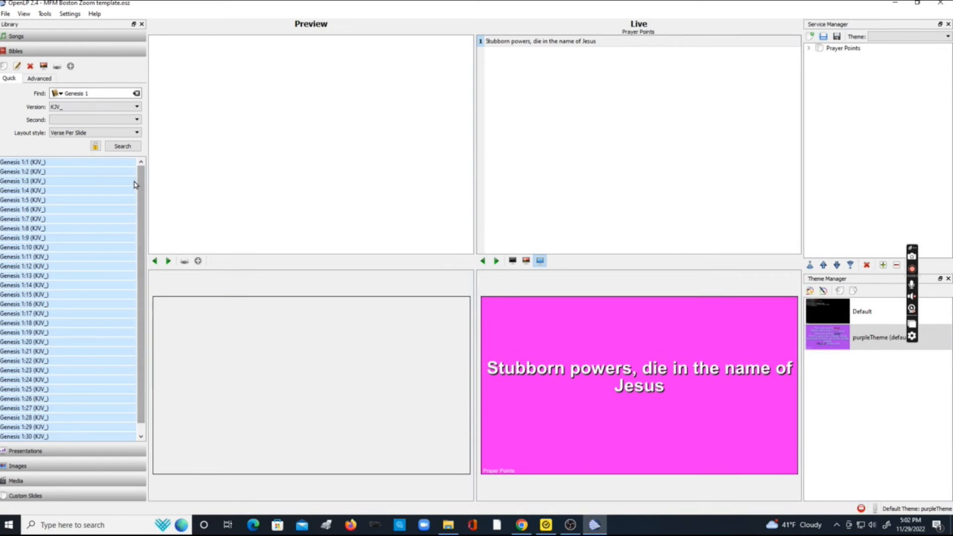
left_click(56, 68)
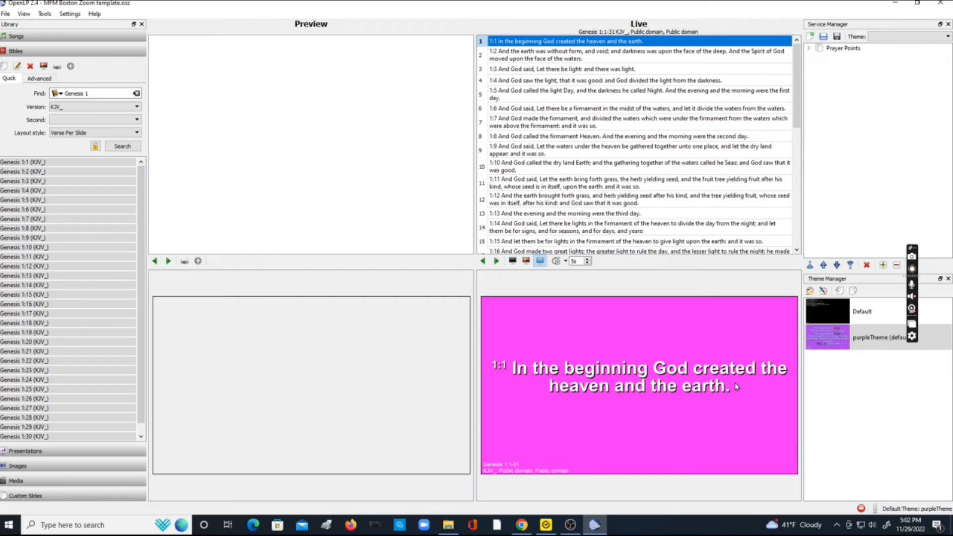
left_click(539, 59)
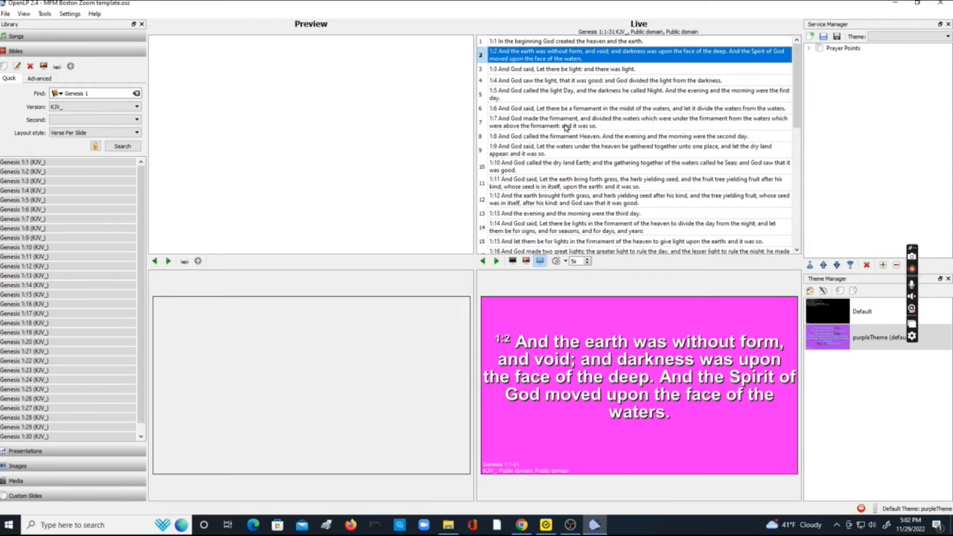
left_click(550, 71)
left_click(560, 84)
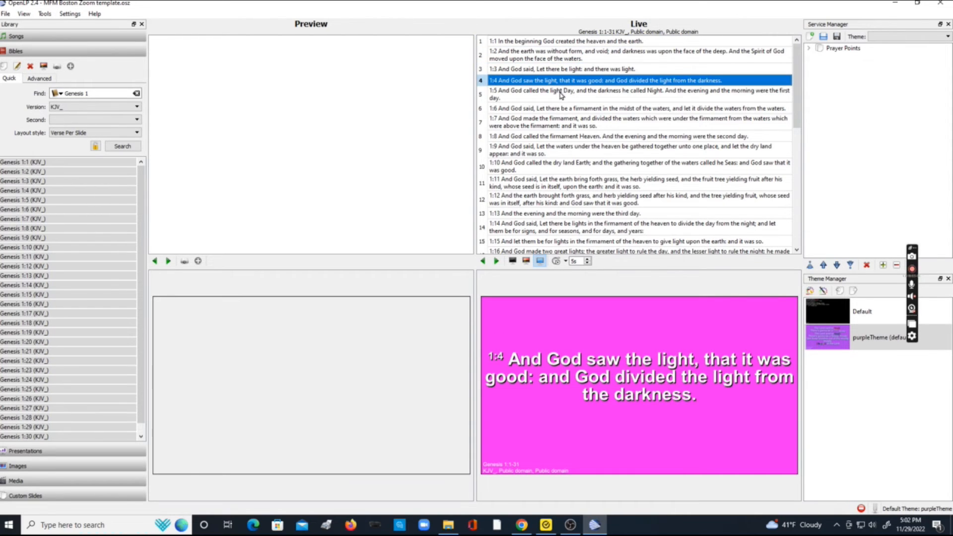
left_click(560, 94)
left_click(560, 107)
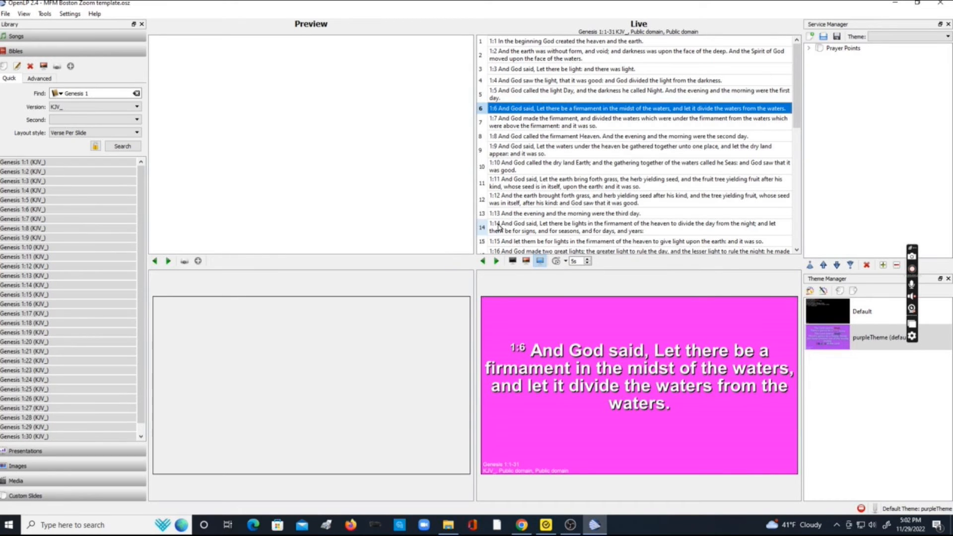
Clear the scripture search, look up "Romans 1" and send the chapter's verses live
left_click(135, 94)
left_click(136, 93)
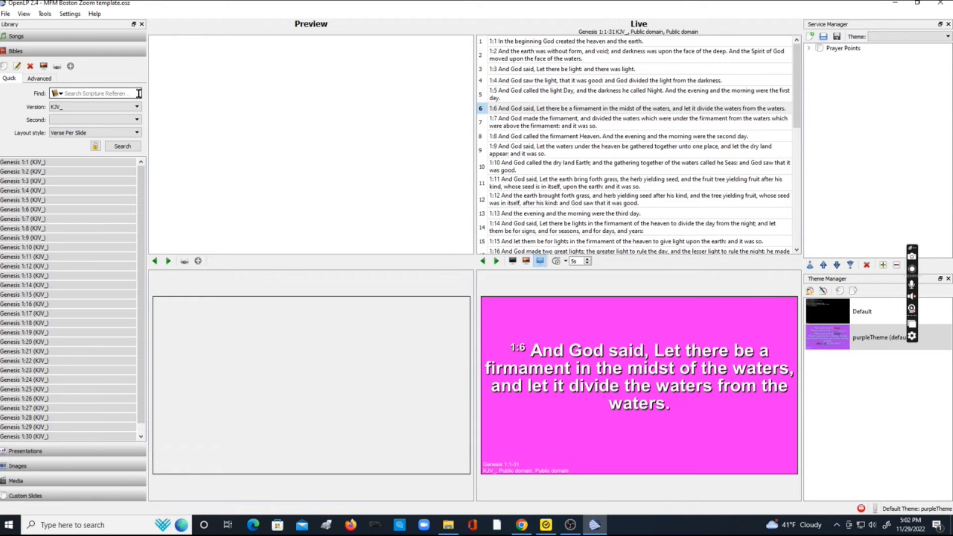
type("Romans 1")
key("Return")
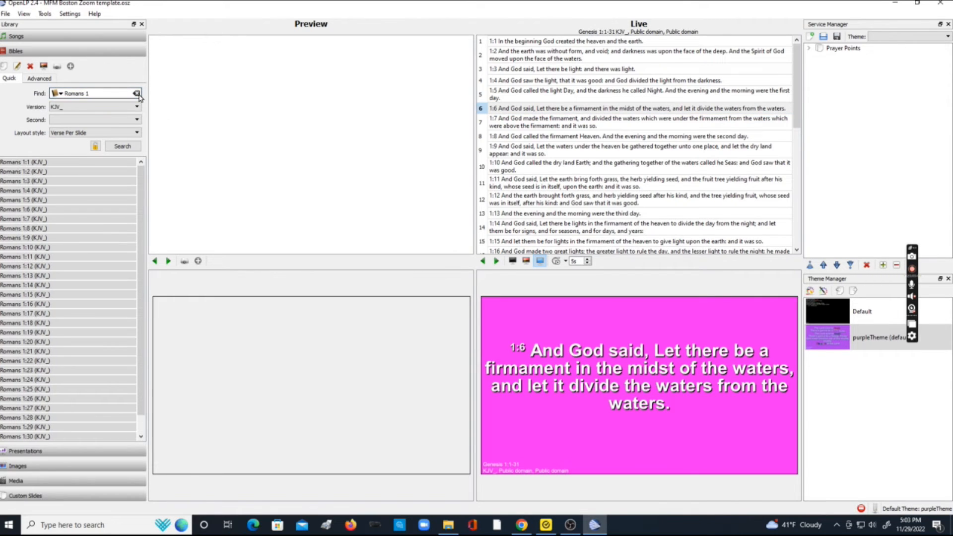
left_click(143, 190)
left_click(57, 66)
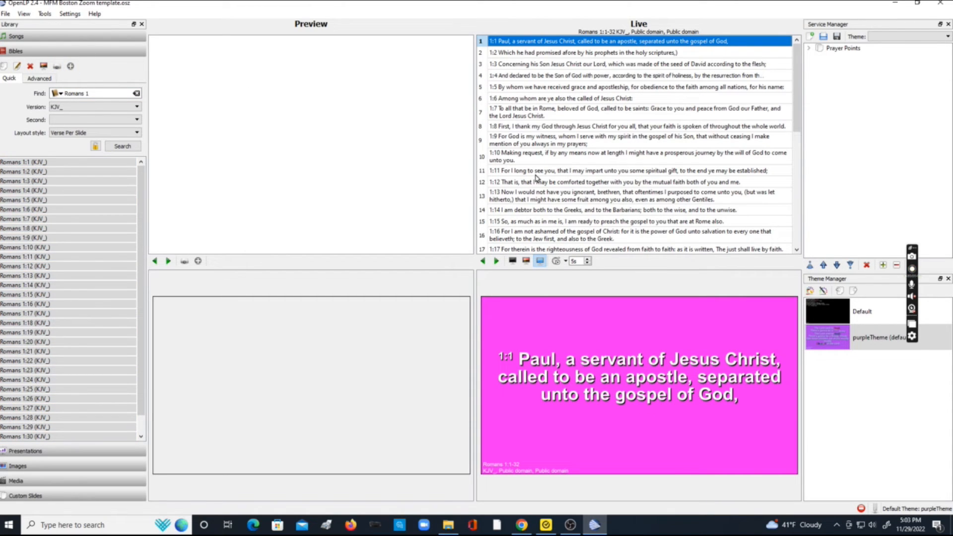
Advance the live display through selected Romans 1 verses, from 1:2 to 1:10
left_click(528, 55)
left_click(531, 66)
left_click(539, 76)
left_click(545, 98)
left_click(548, 126)
left_click(554, 156)
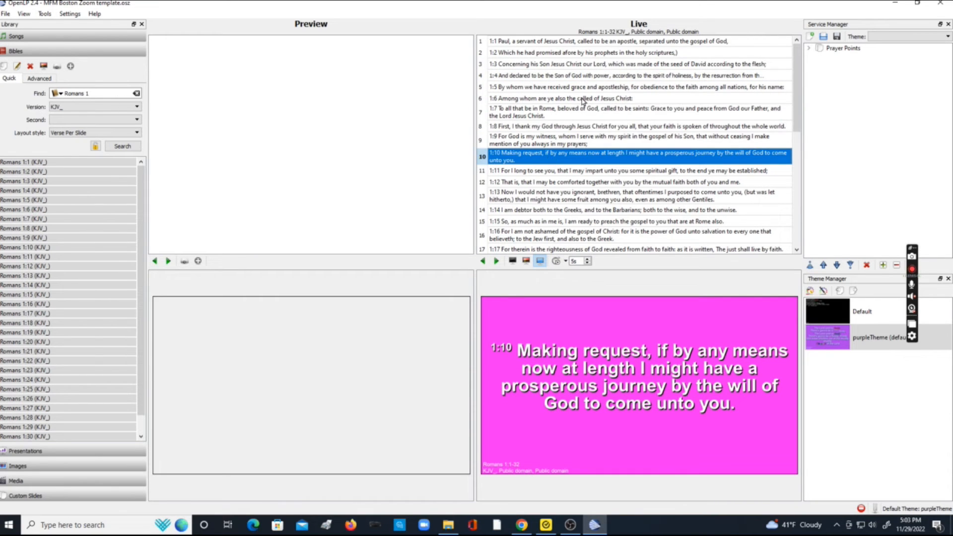
Set the Remote plugin's status to Inactive, switch it back to Active, and close the plugin manager
left_click(70, 14)
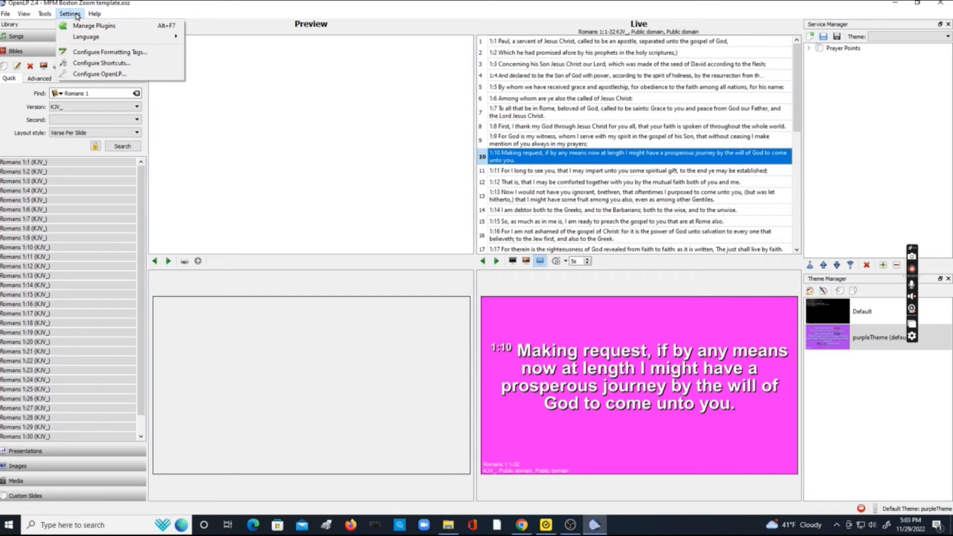
left_click(150, 28)
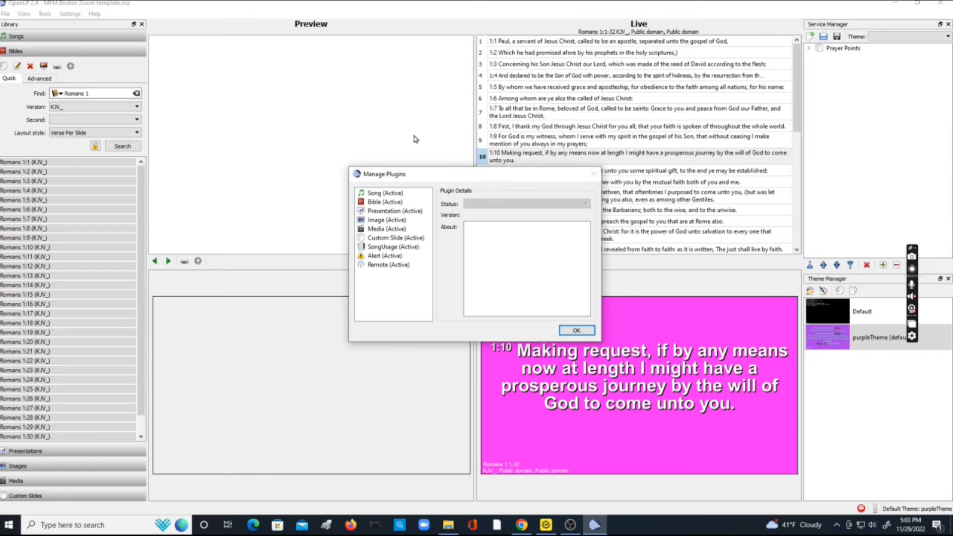
left_click(400, 266)
left_click(519, 205)
left_click(518, 218)
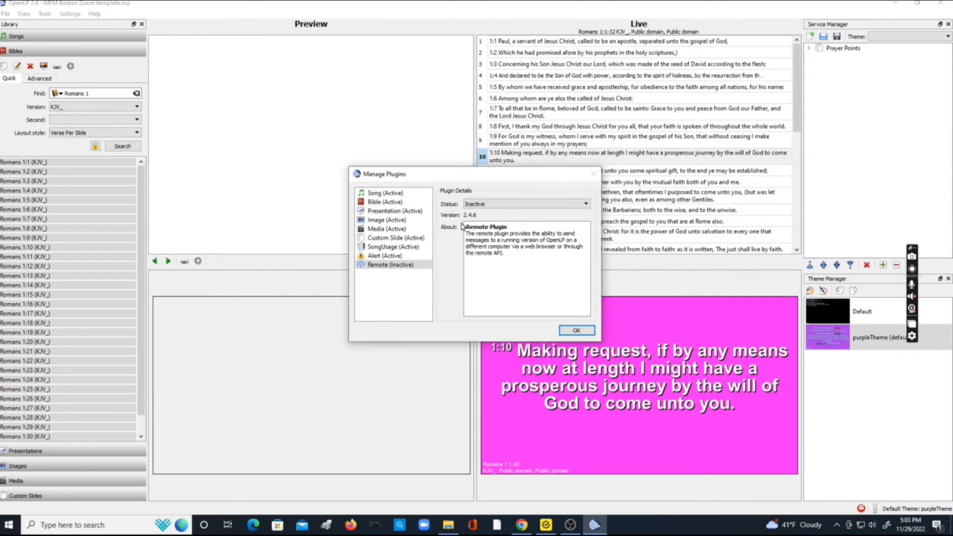
left_click(507, 204)
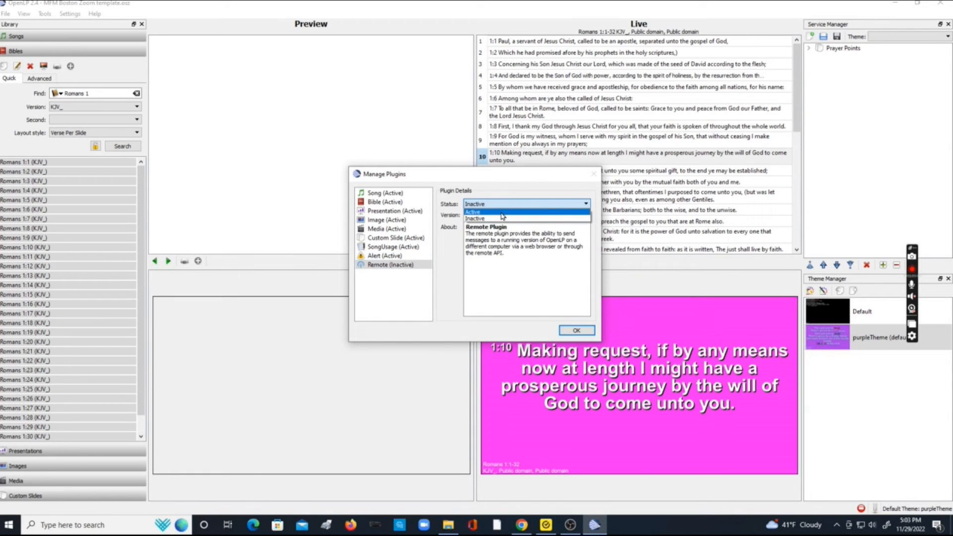
left_click(502, 212)
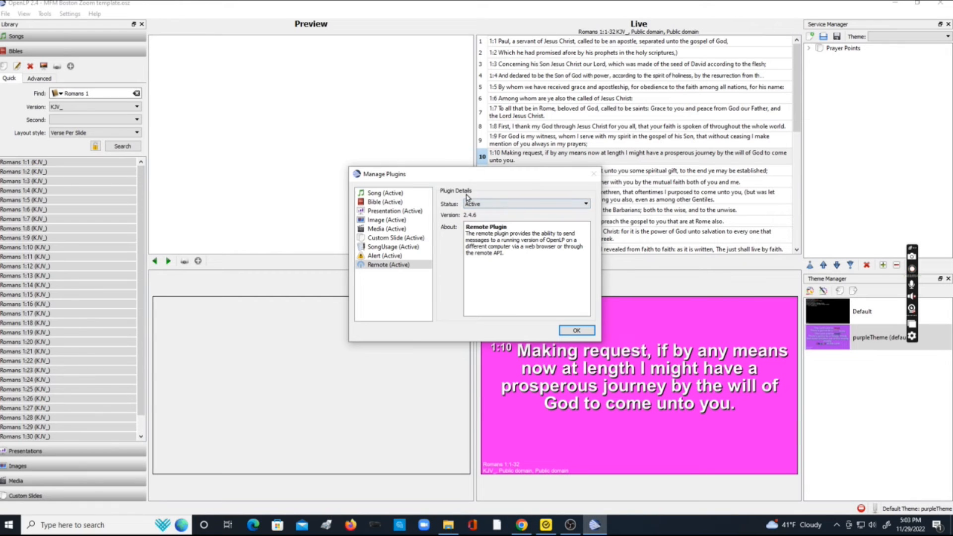
left_click(577, 330)
Open the Remote settings in the OpenLP configuration and copy the HTTP Live view URL ending in /main
left_click(69, 13)
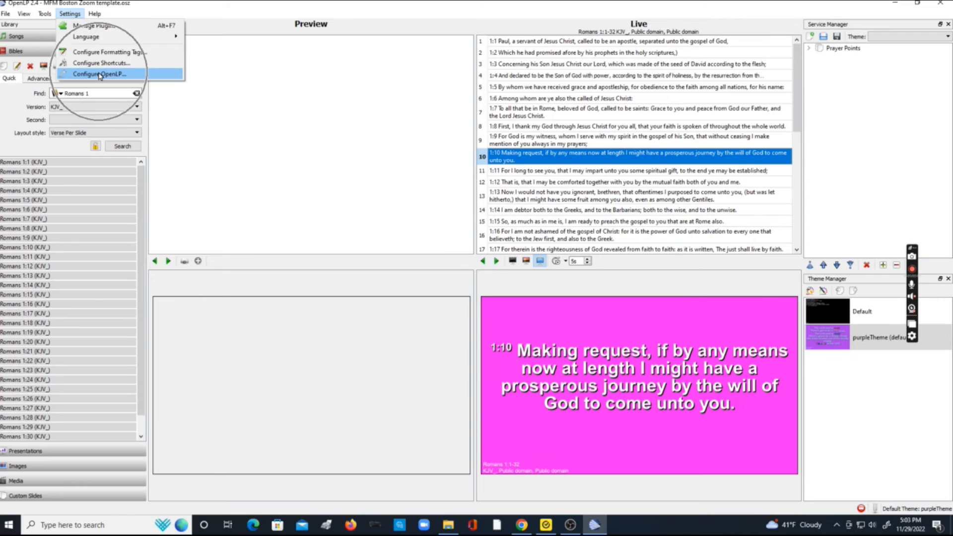
left_click(94, 76)
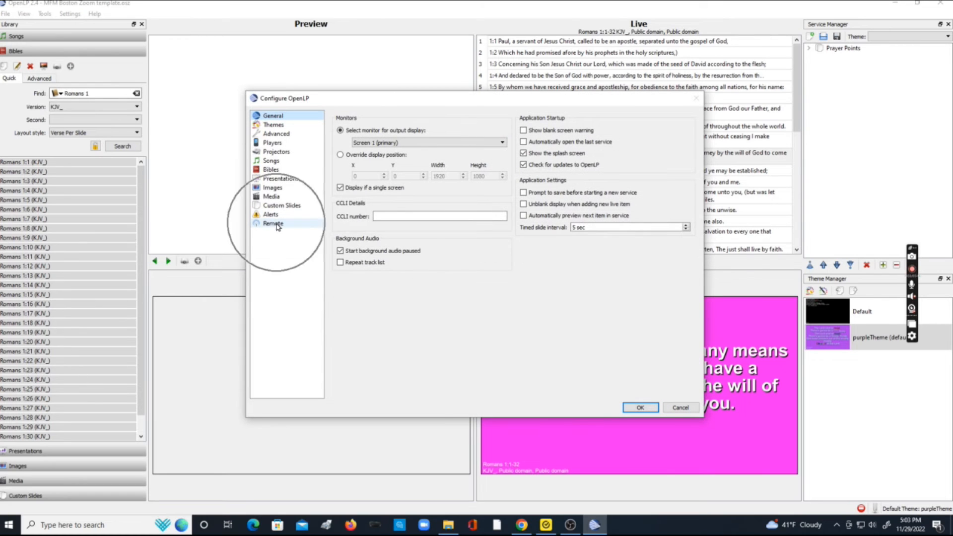
left_click(298, 223)
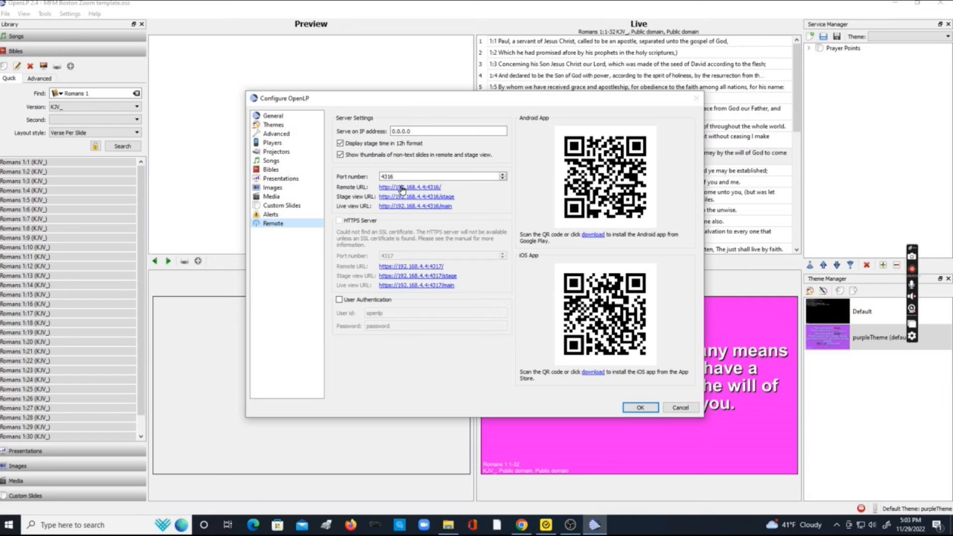
right_click(450, 211)
left_click(476, 213)
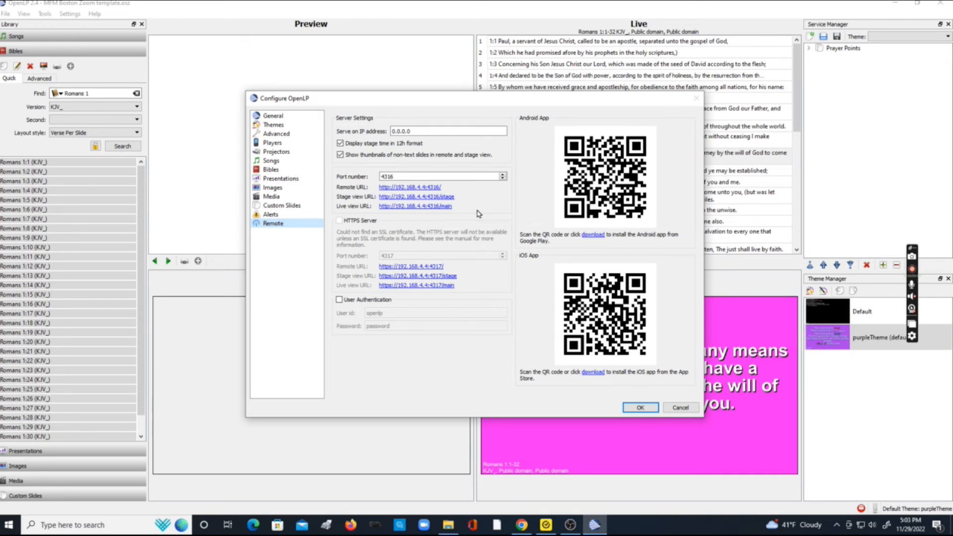
Switch to OBS and add a new Browser source named "Browser" to the scene
left_click(570, 525)
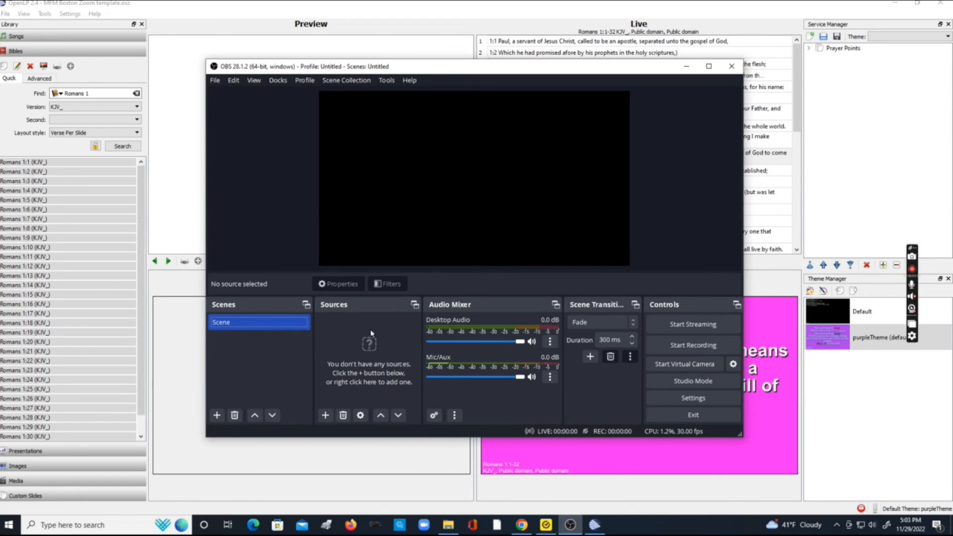
left_click(326, 416)
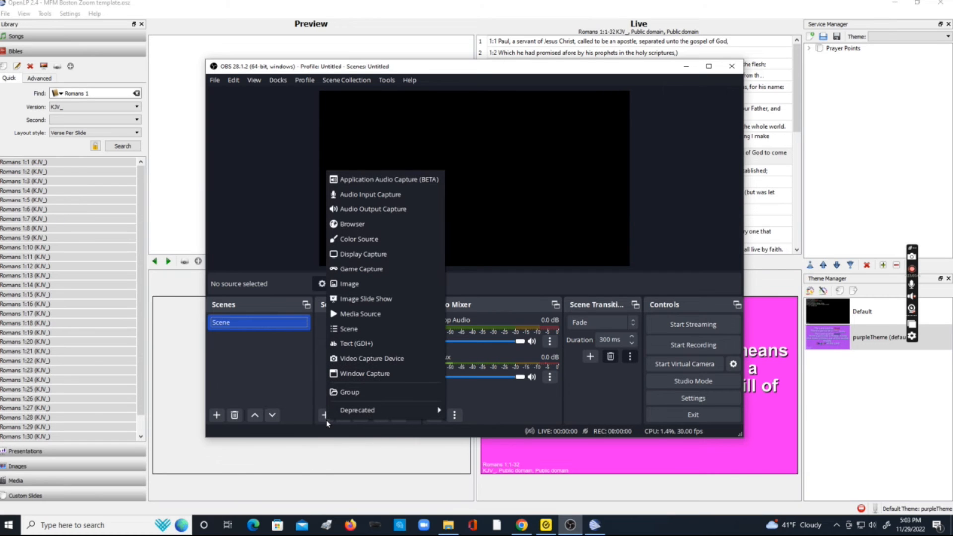
left_click(352, 224)
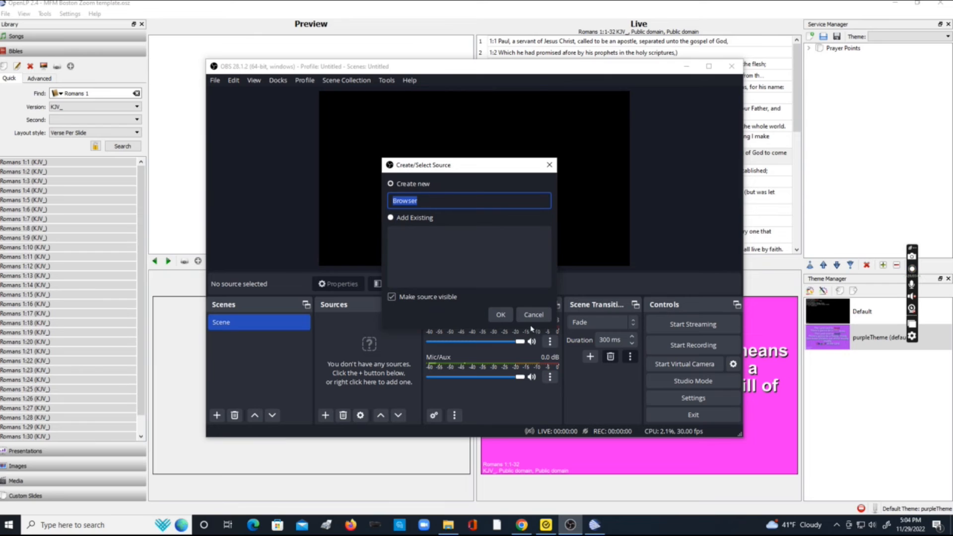
left_click(501, 314)
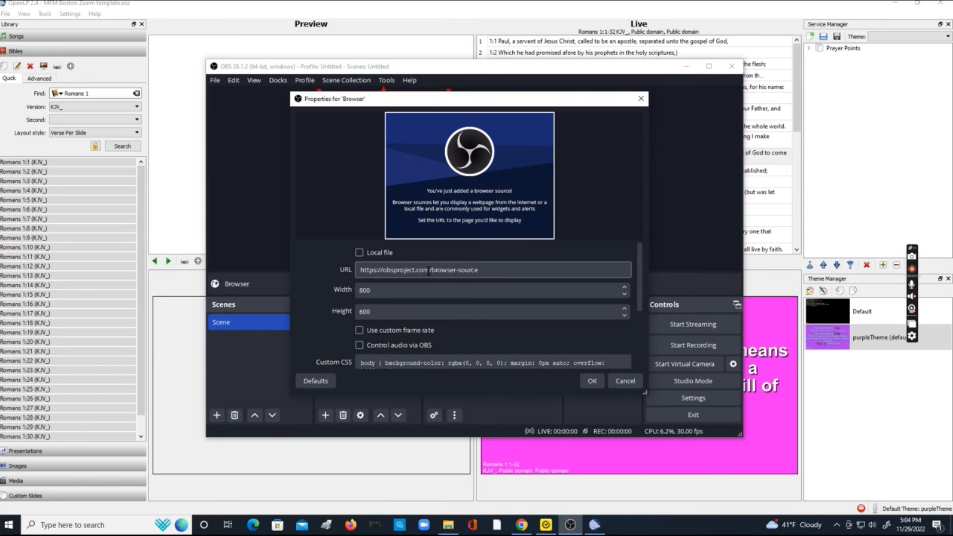
Replace the browser source's URL with the copied OpenLP live view address and set its size to 1920 by 1080
left_click_drag(511, 269, 337, 273)
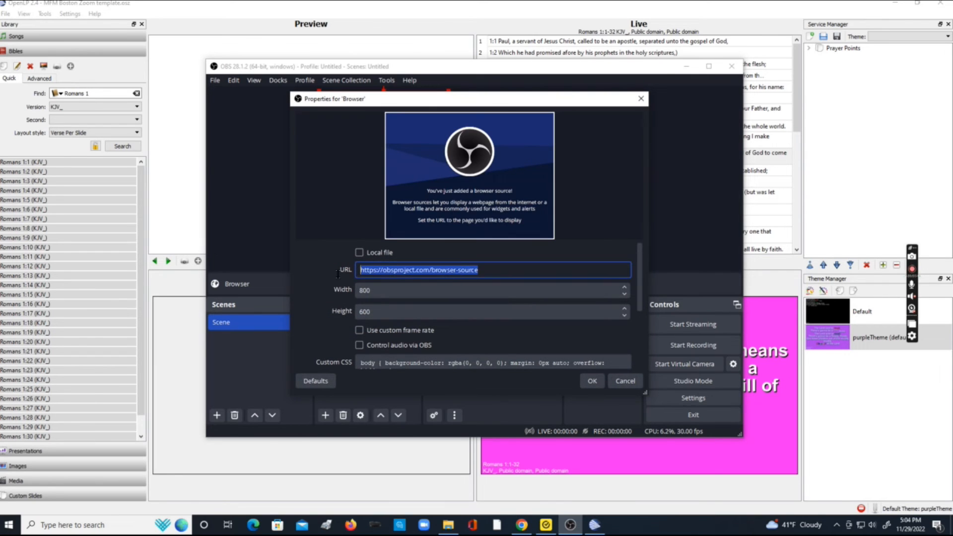
right_click(412, 273)
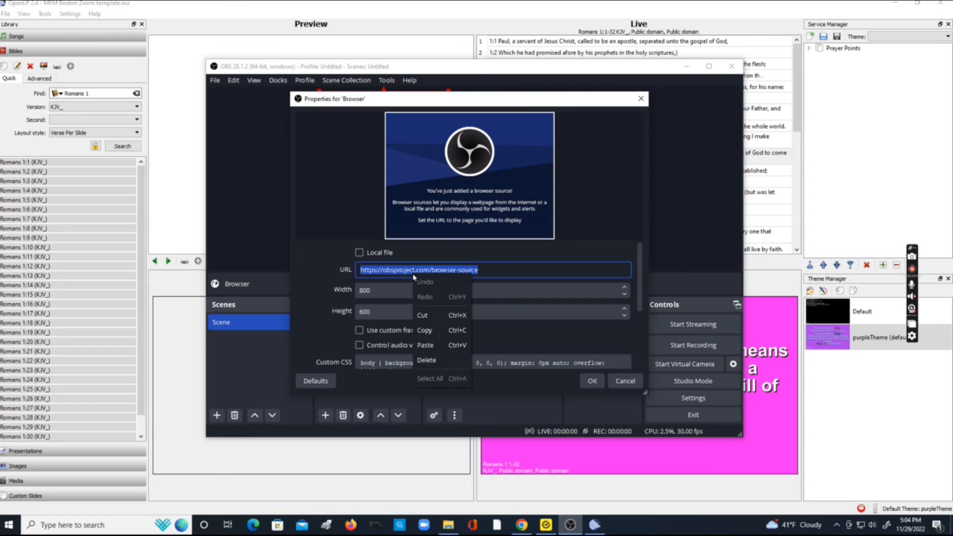
left_click(442, 351)
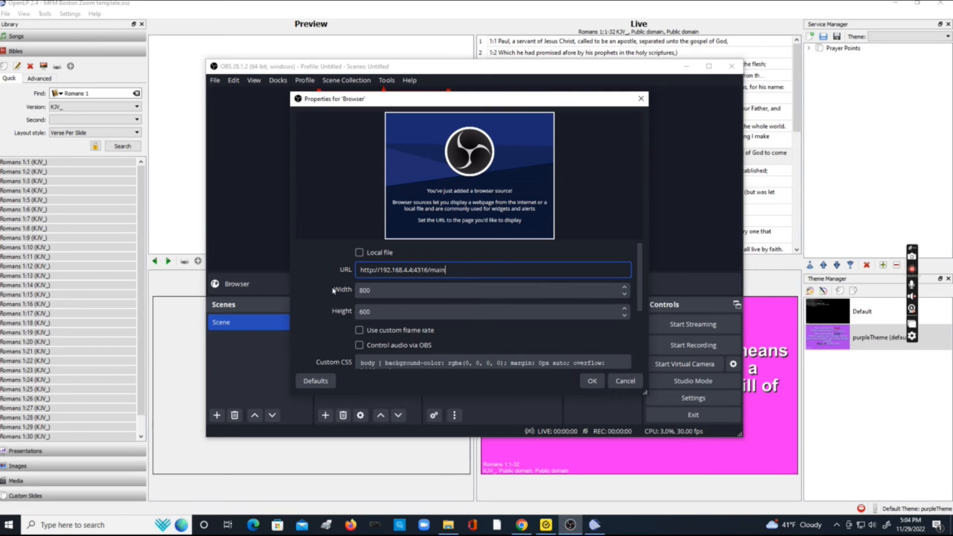
left_click_drag(376, 288, 359, 296)
type("1950")
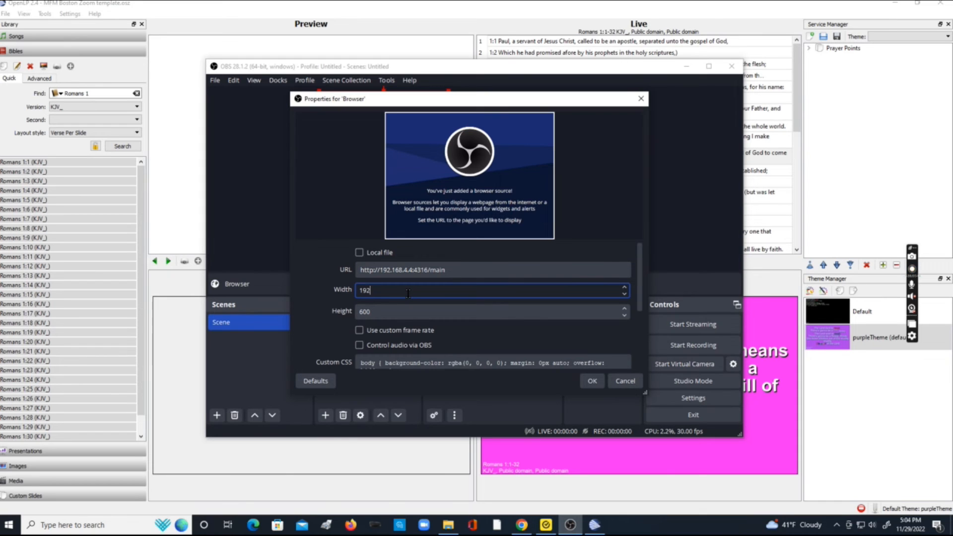
left_click_drag(408, 309, 325, 303)
type("1080")
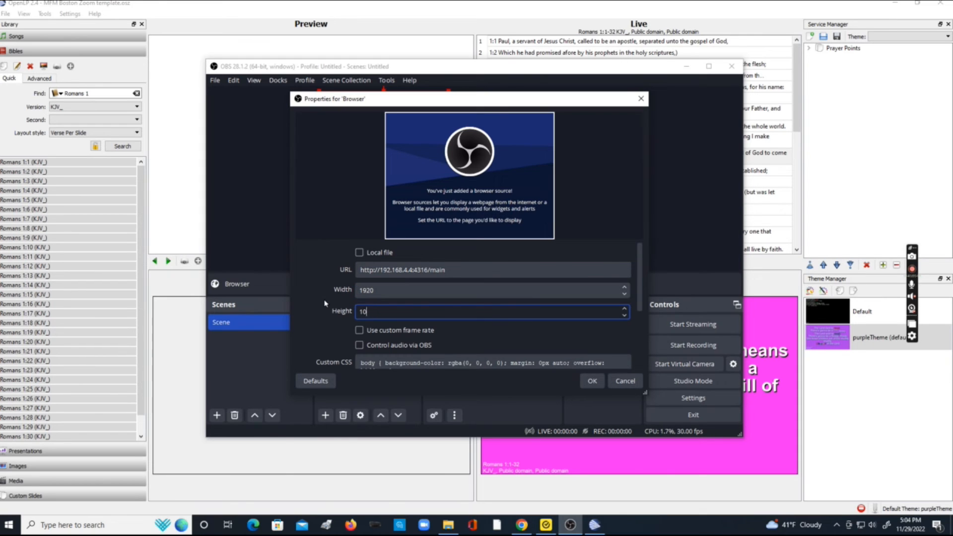
Clear the browser source's custom CSS and confirm its properties
scroll(539, 330, "down", 3)
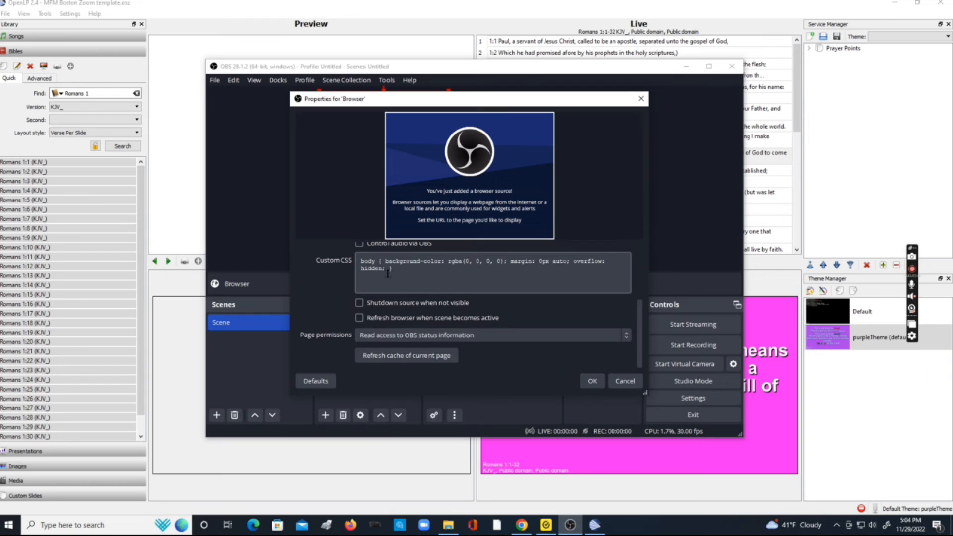
left_click_drag(393, 272, 353, 260)
key("BackSpace")
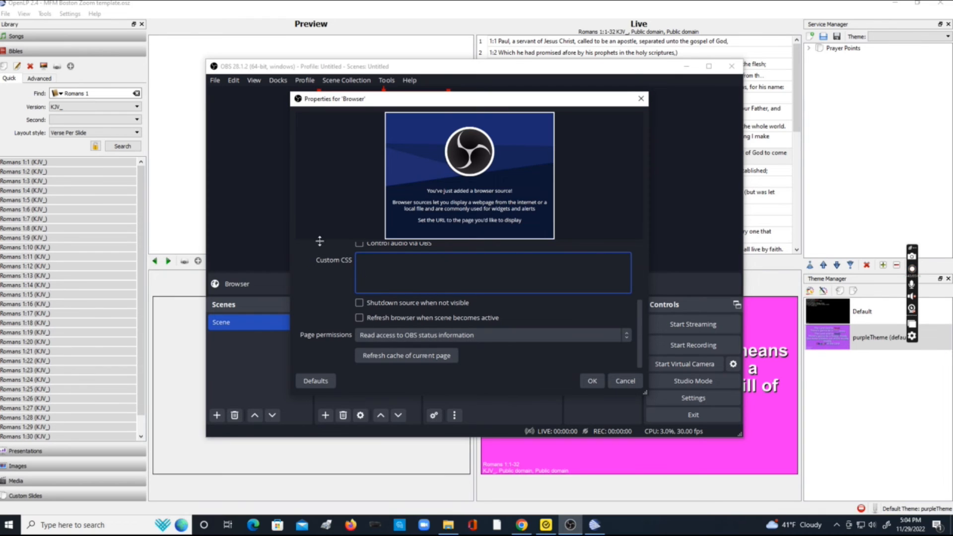
scroll(339, 258, "up", 3)
scroll(503, 360, "down", 2)
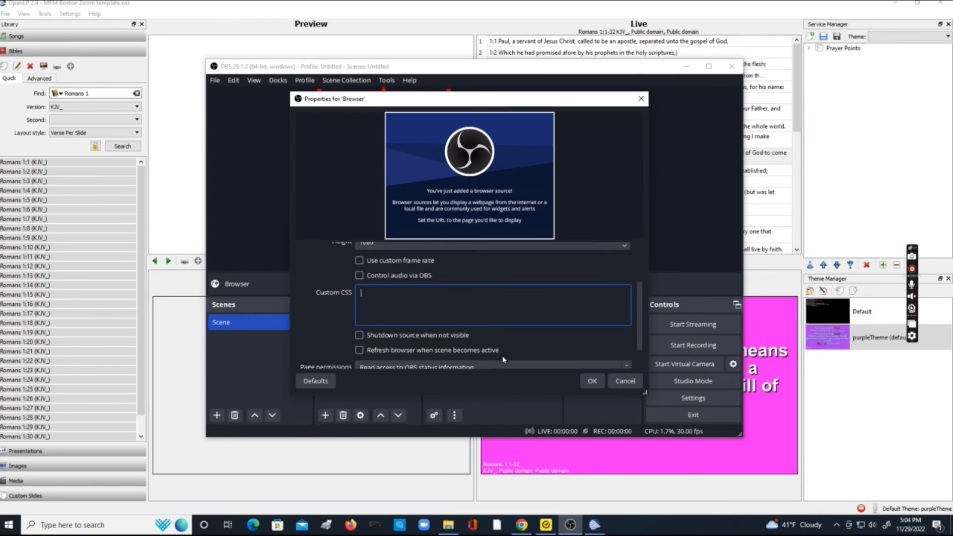
scroll(503, 359, "down", 1)
left_click(588, 381)
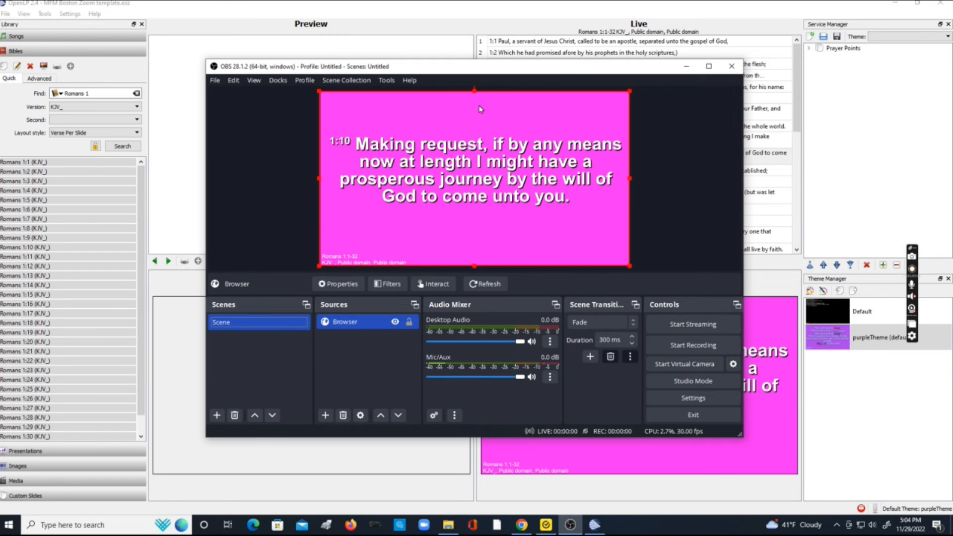
Close the OpenLP configuration dialog behind OBS and show Romans 1:13 live with the OBS preview in view
left_click_drag(598, 73, 406, 77)
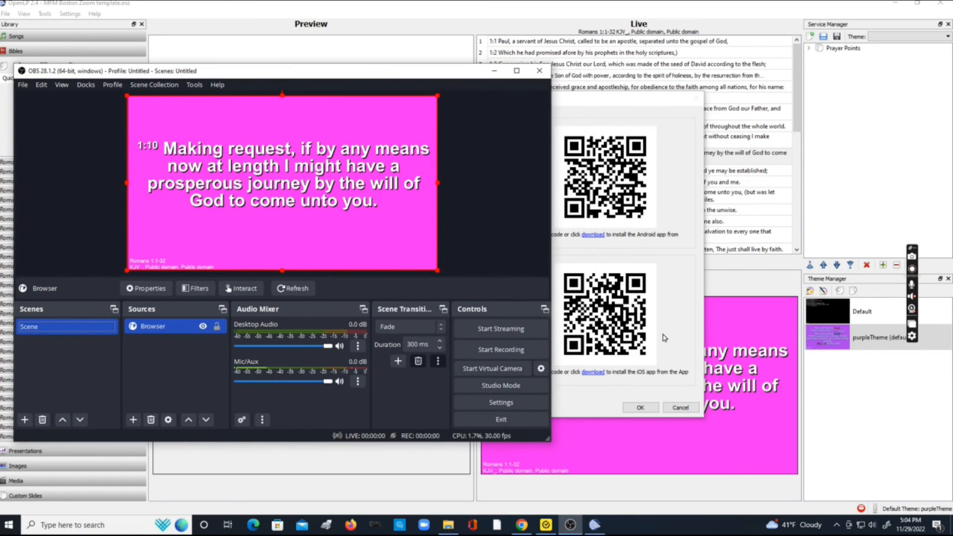
left_click(672, 408)
left_click(672, 408)
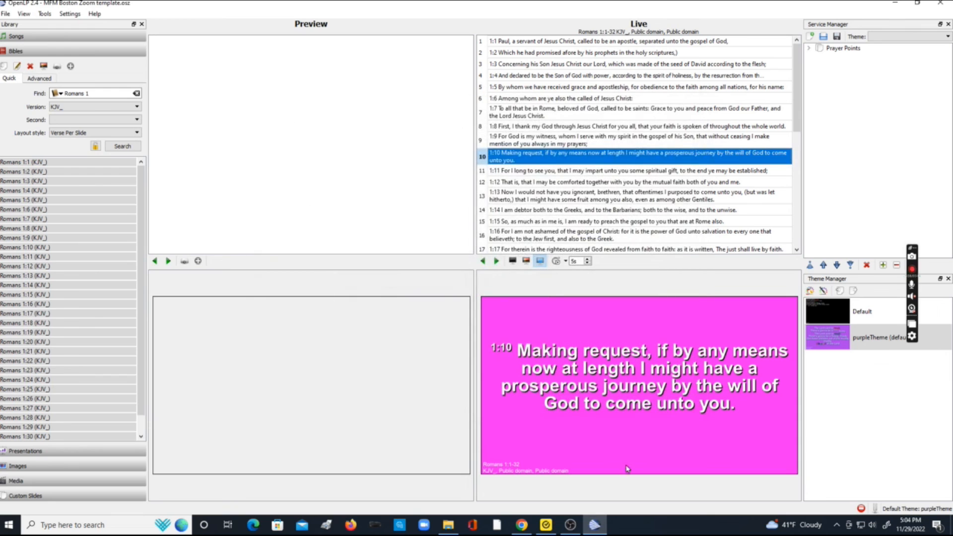
left_click(570, 525)
left_click(638, 182)
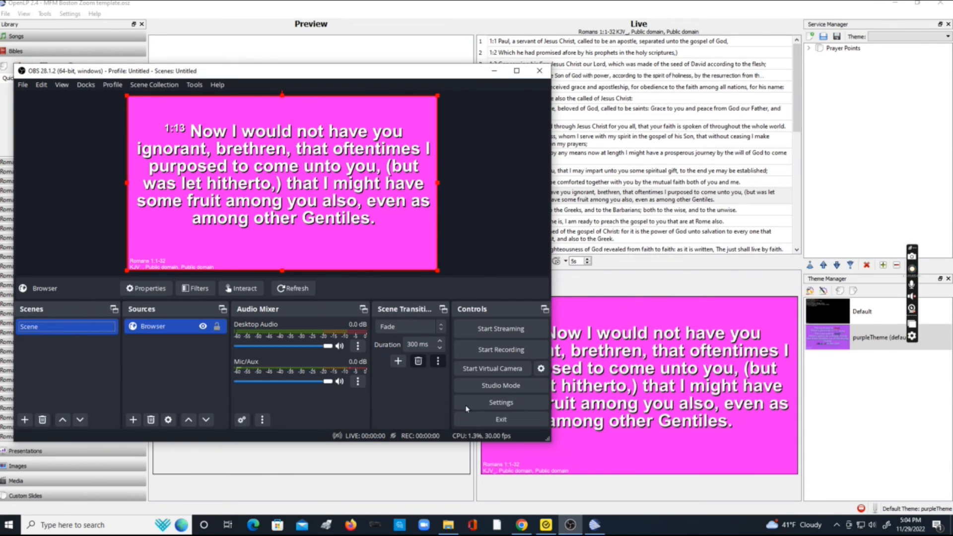
Start the OBS virtual camera and switch to Zoom to start a new meeting
left_click(485, 372)
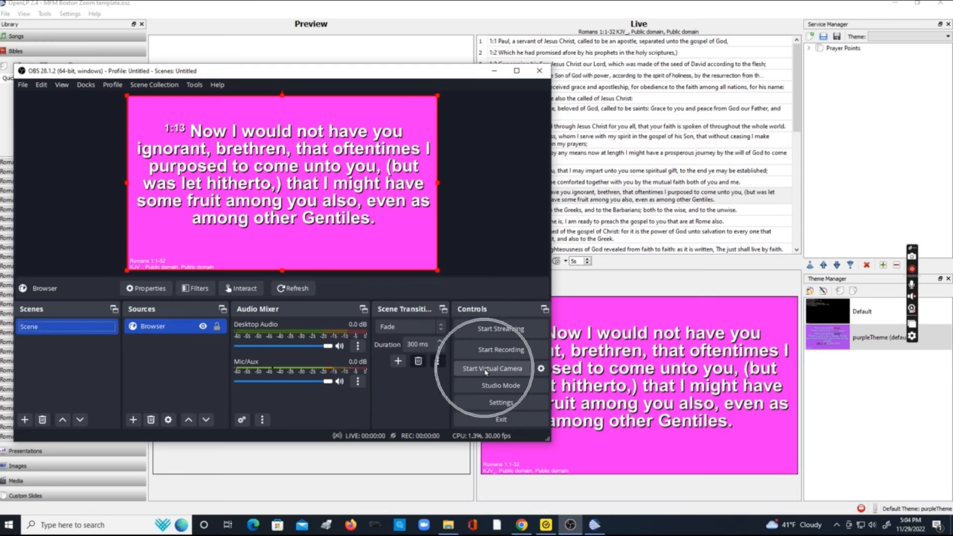
left_click(425, 526)
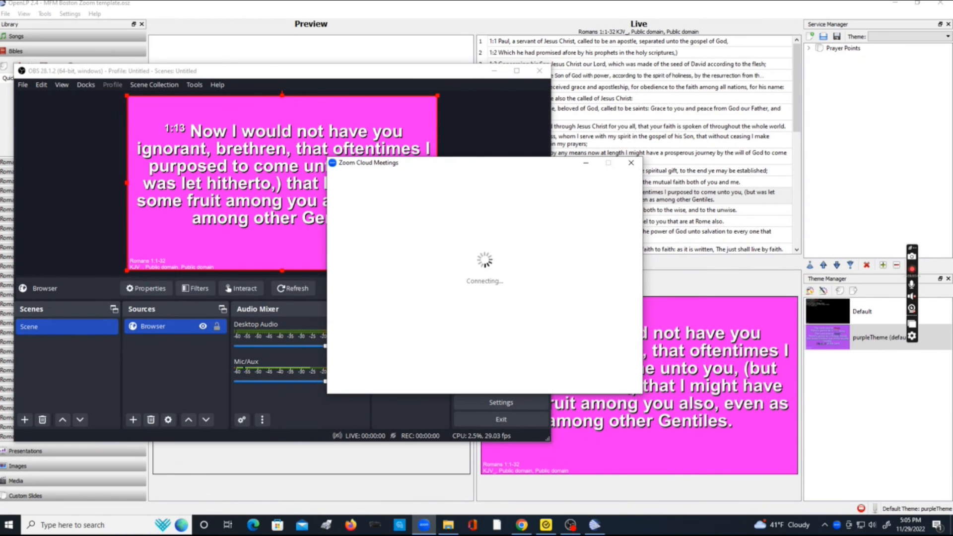
left_click(431, 199)
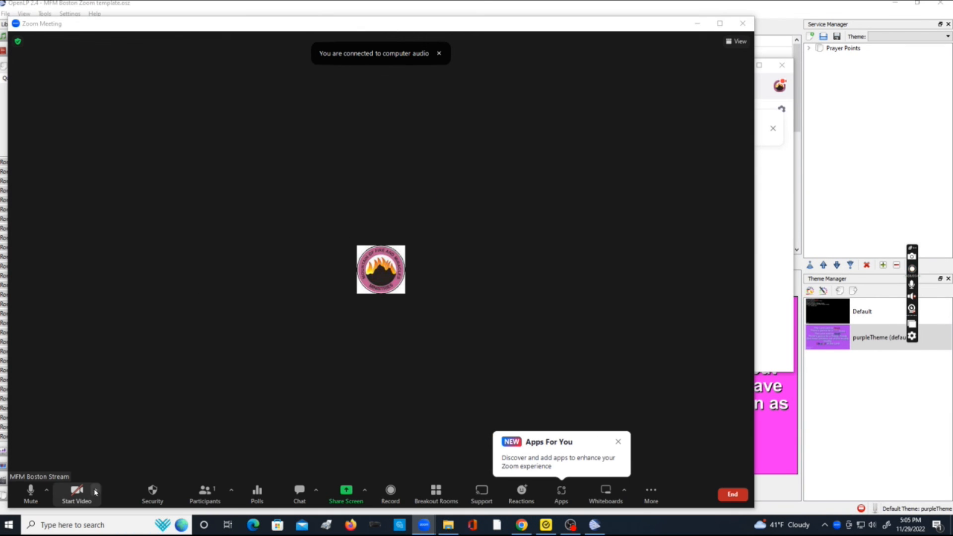
Open Zoom's video settings and select OBS Virtual Camera as the camera
key("ctrl")
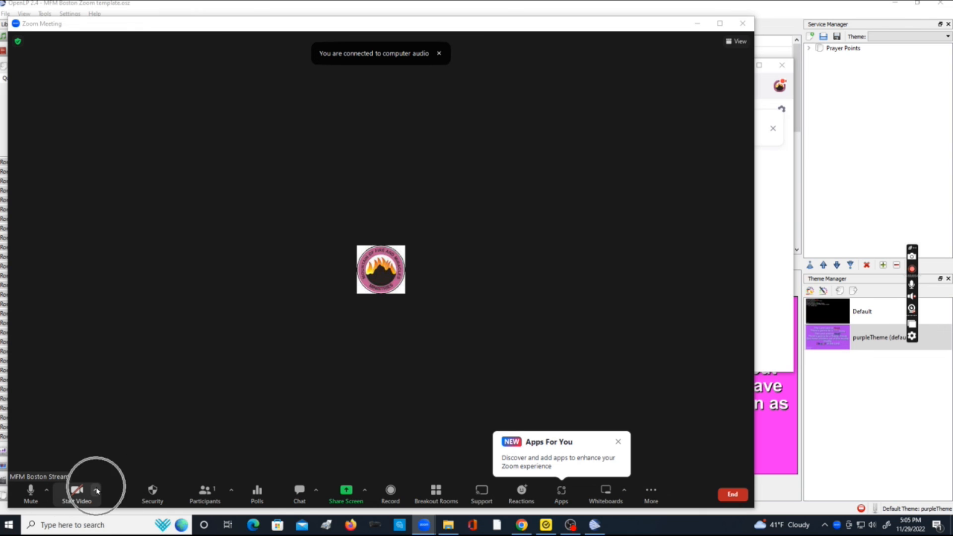
left_click(97, 491)
key("ctrl")
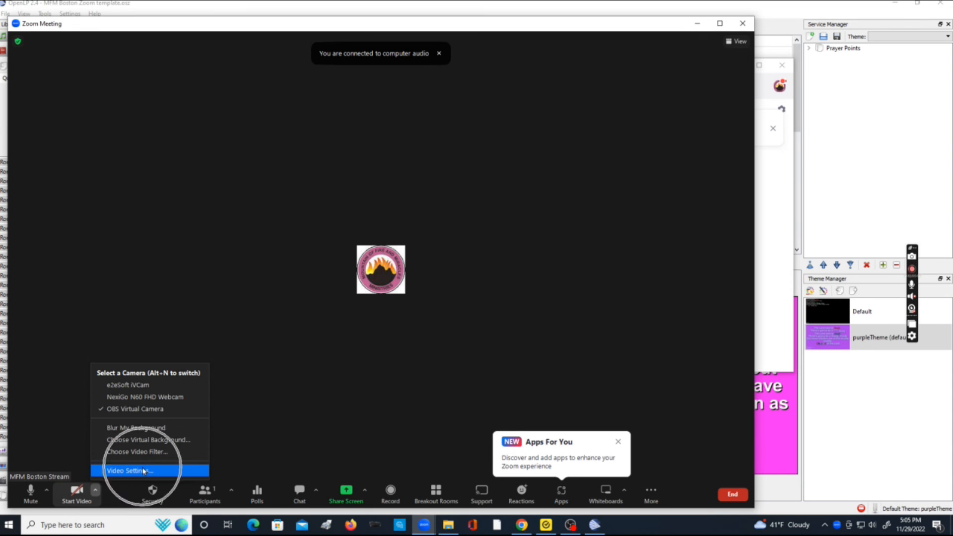
left_click(143, 470)
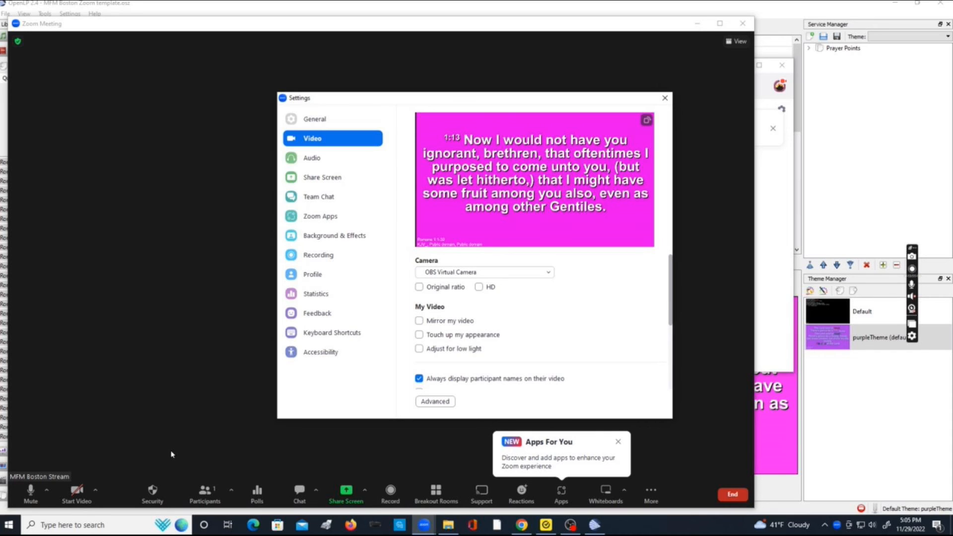
left_click(445, 274)
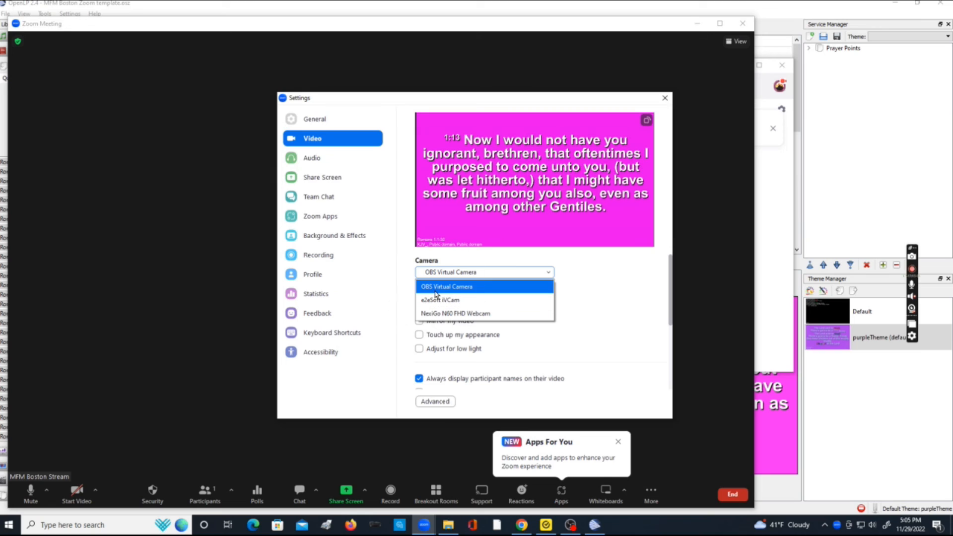
left_click(437, 290)
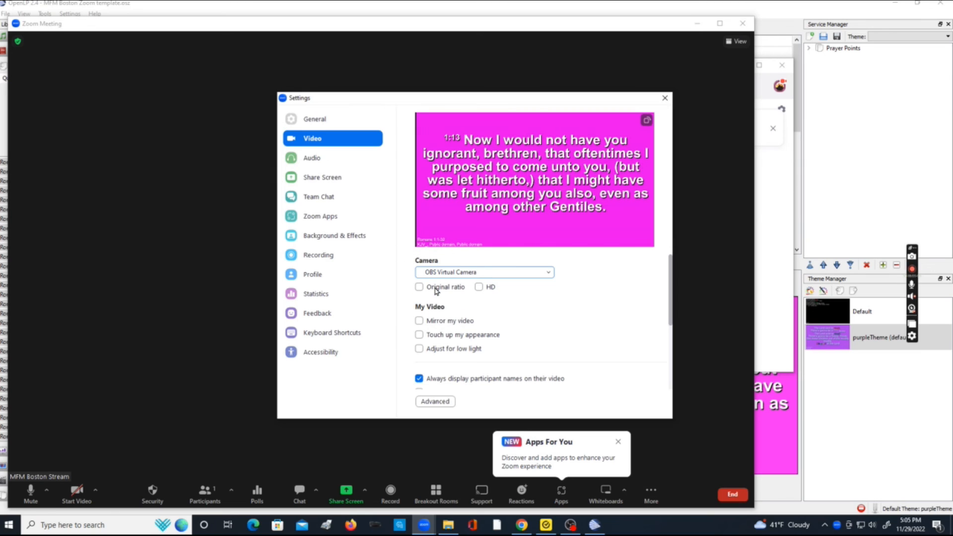
Preview the Mirror my video option, leave it off, and start the meeting video
left_click(419, 322)
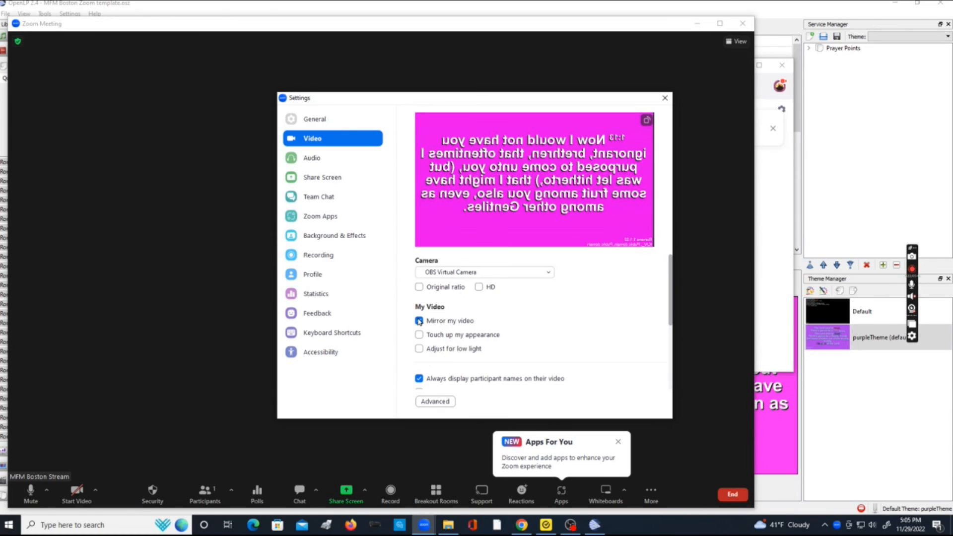
left_click(420, 322)
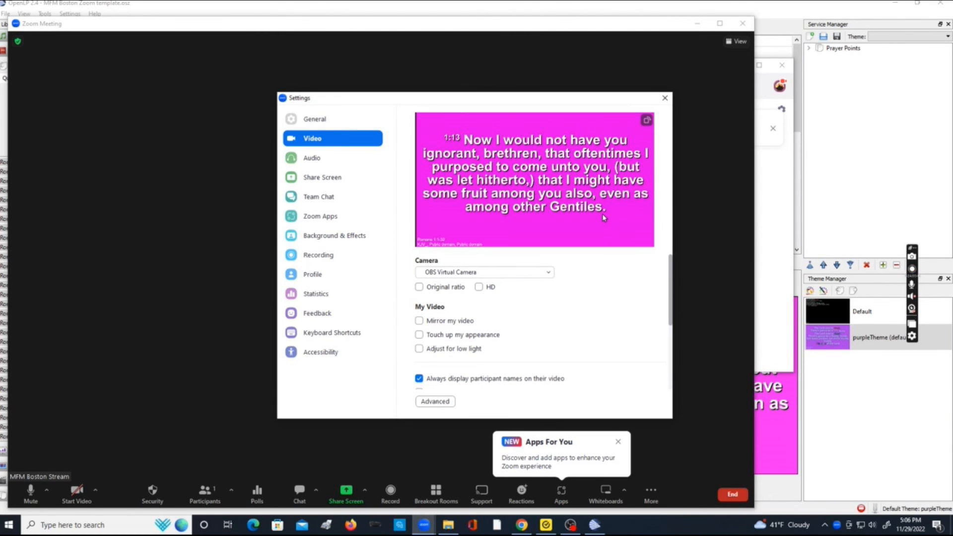
left_click(665, 98)
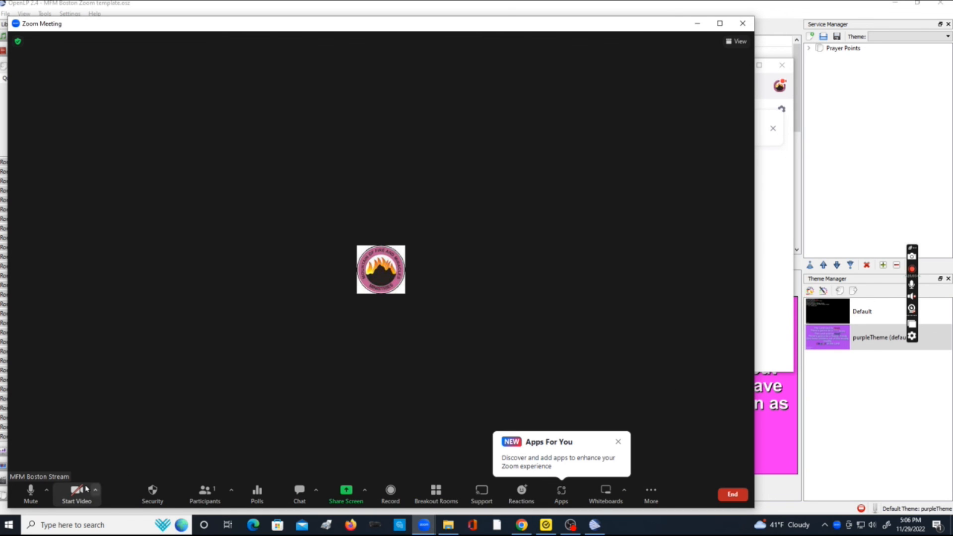
left_click(98, 488)
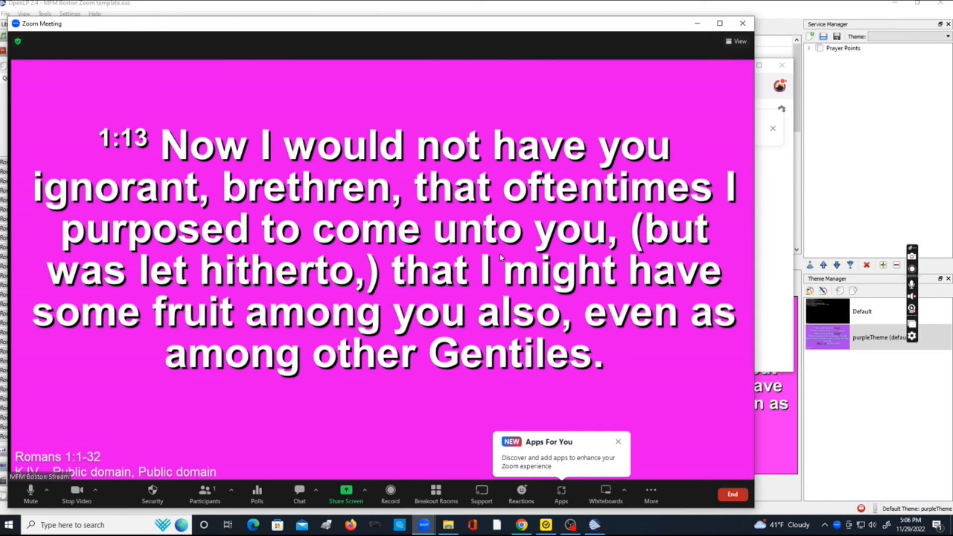
Switch to OpenLP and advance the live verse to Romans 1:14 and 1:16, checking each change in the Zoom meeting
left_click(763, 24)
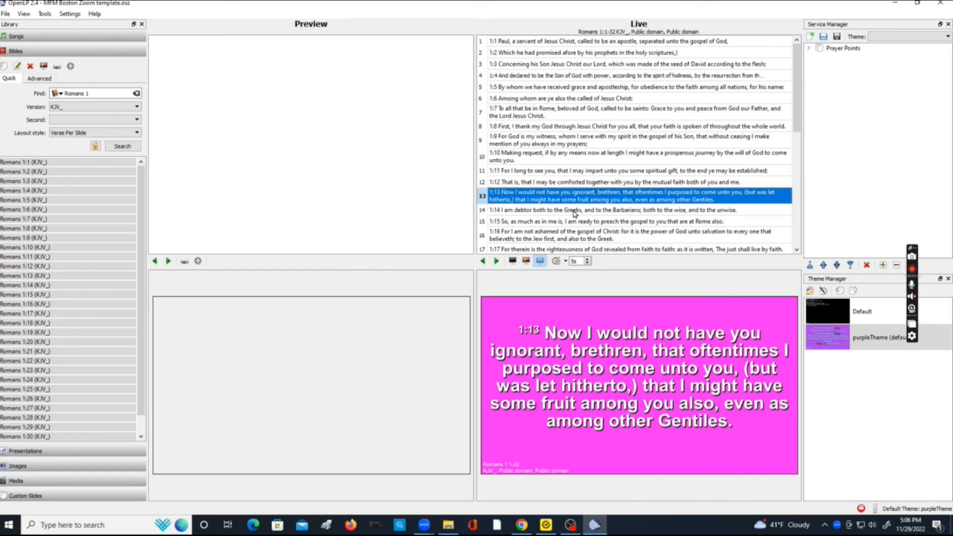
key("Down")
key("Down")
key("alt+Tab")
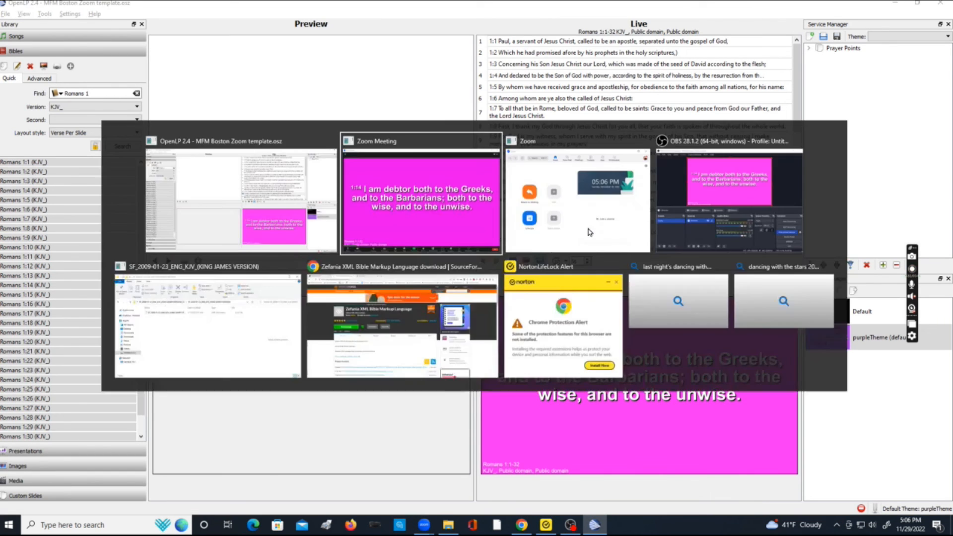
key("alt+Tab")
key("Down")
key("Down")
key("alt+Tab")
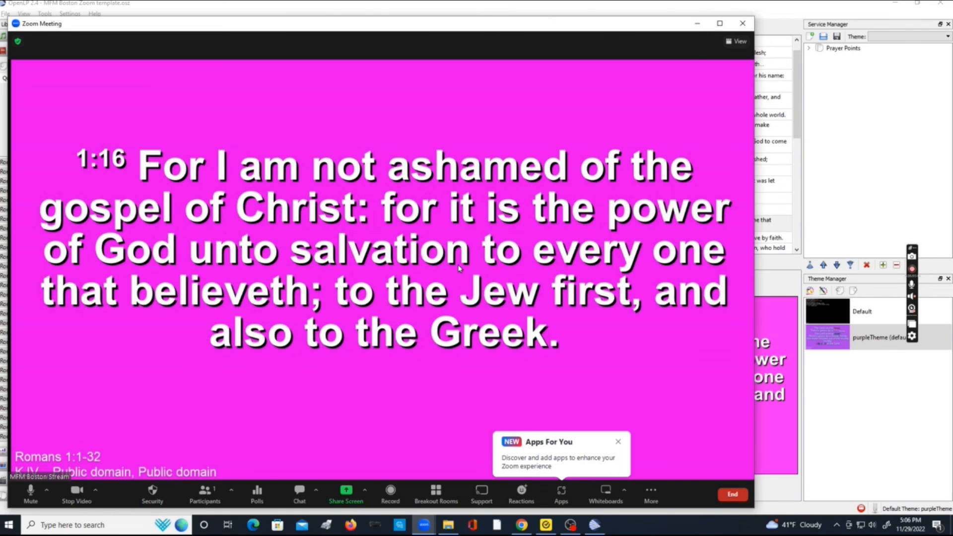
key("alt+Tab")
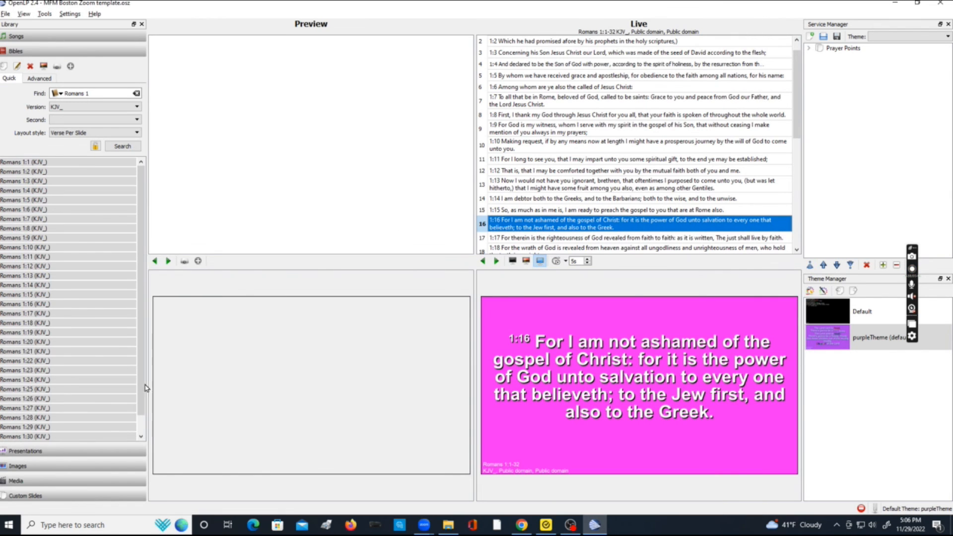
Send the Prayer Points item from the service to the live display and check it in the Zoom meeting
double_click(837, 52)
key("alt+Tab")
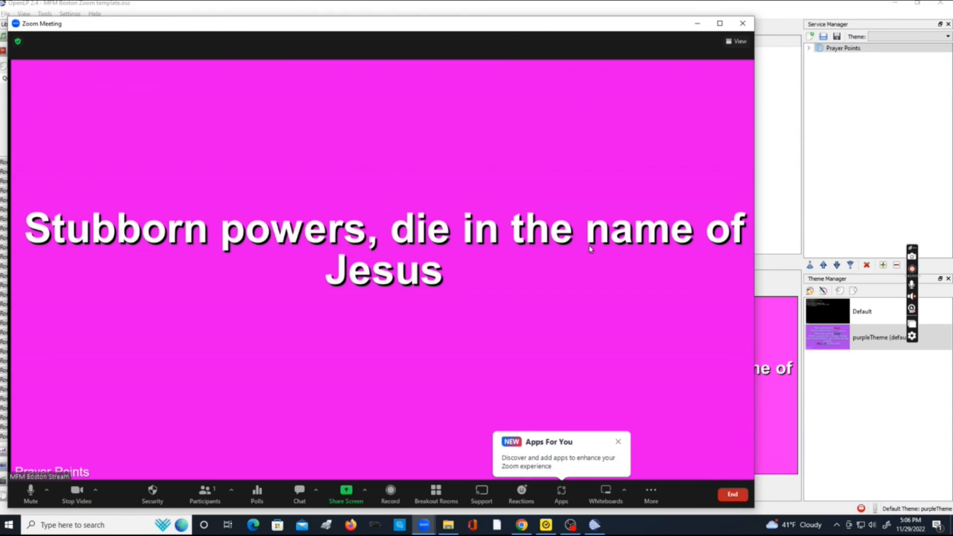
left_click(854, 121)
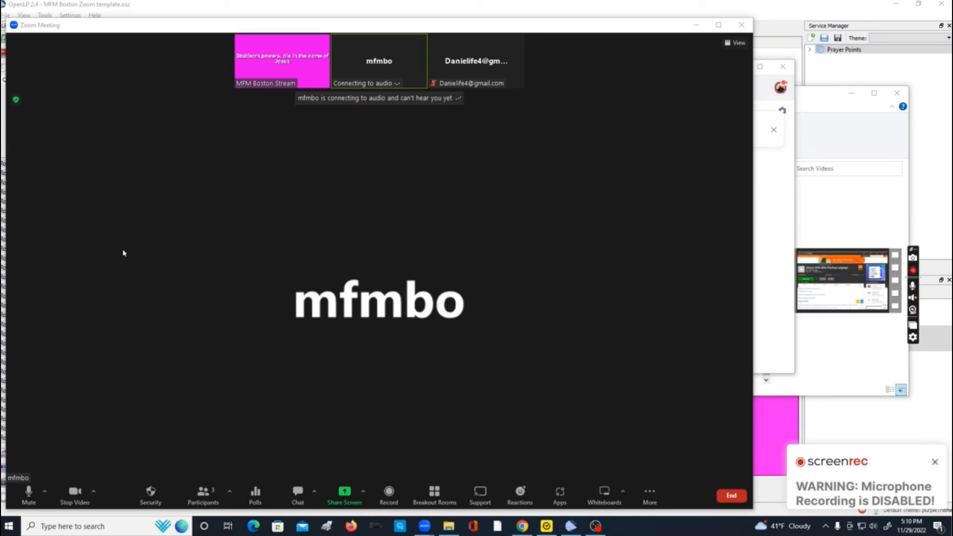
mouse_move(326, 47)
left_click(324, 43)
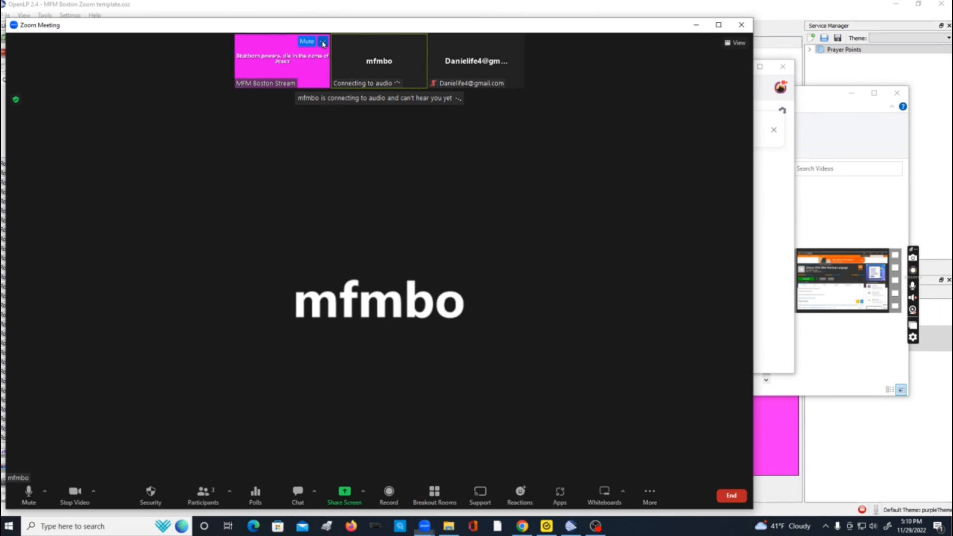
left_click(381, 146)
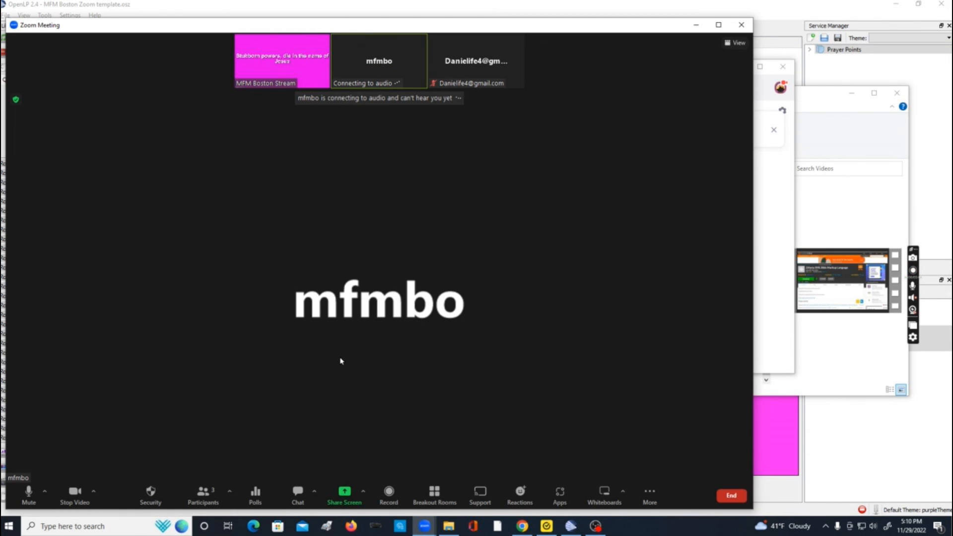
Show the meeting's participants and spotlight the host's MFM Boston Stream video for everyone
left_click(204, 492)
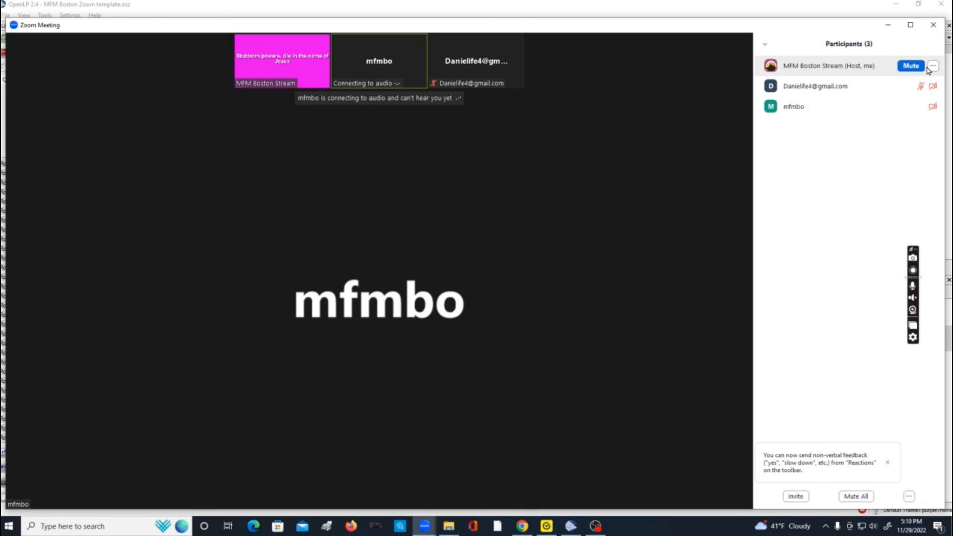
left_click(933, 66)
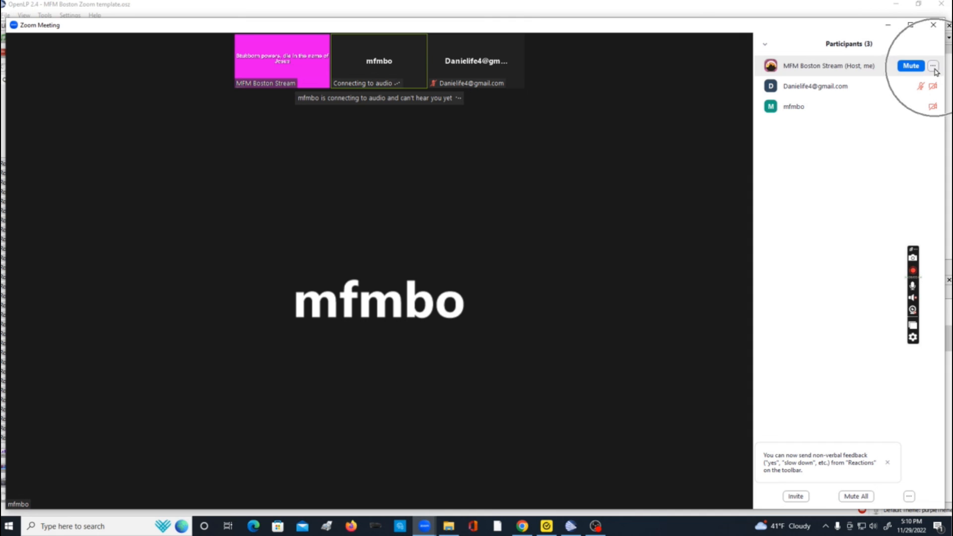
left_click(935, 76)
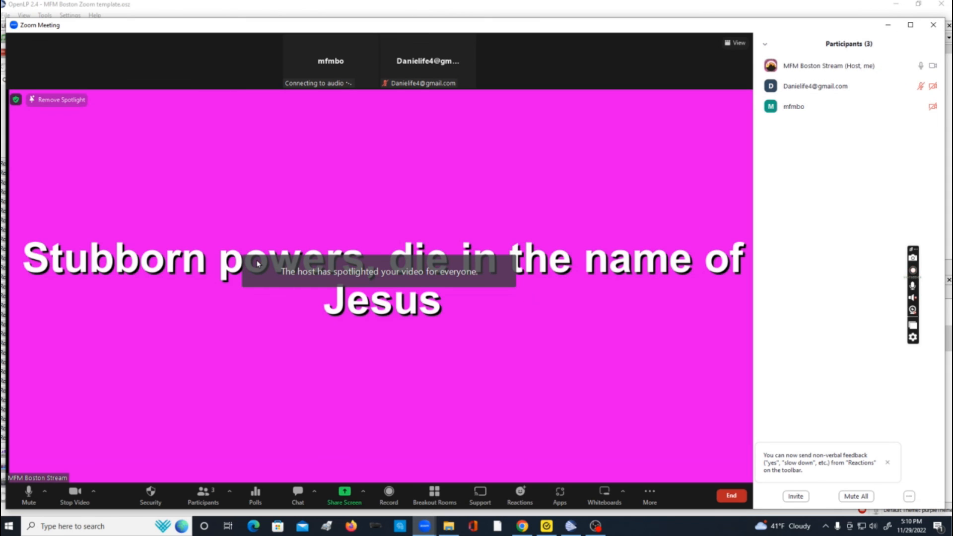